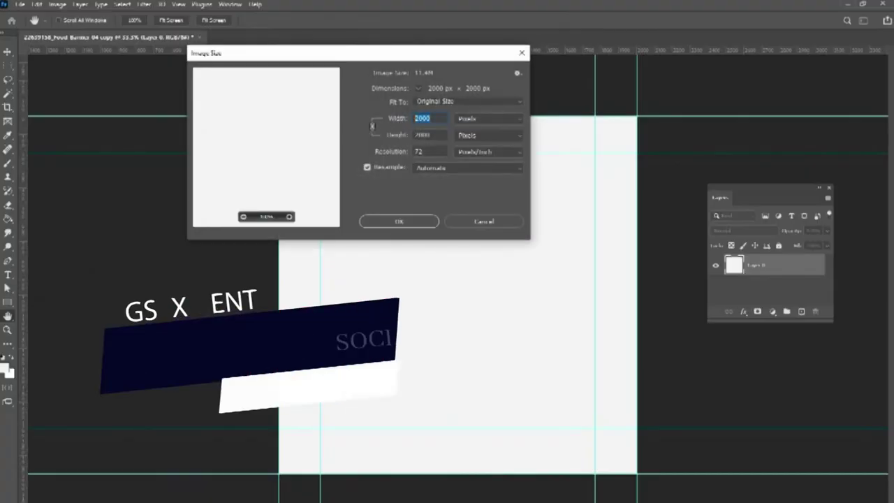
- Confirm the image size of 2000 × 2000 pixels at 72 pixels/inch
{"action": "key", "text": "Tab"}
{"action": "key", "text": "Tab"}
{"action": "left_click", "coordinate": [402, 223]}
{"action": "key", "text": "z"}
{"action": "right_click", "coordinate": [419, 231]}
{"action": "left_click", "coordinate": [427, 235]}
{"action": "key", "text": "ctrl+minus"}
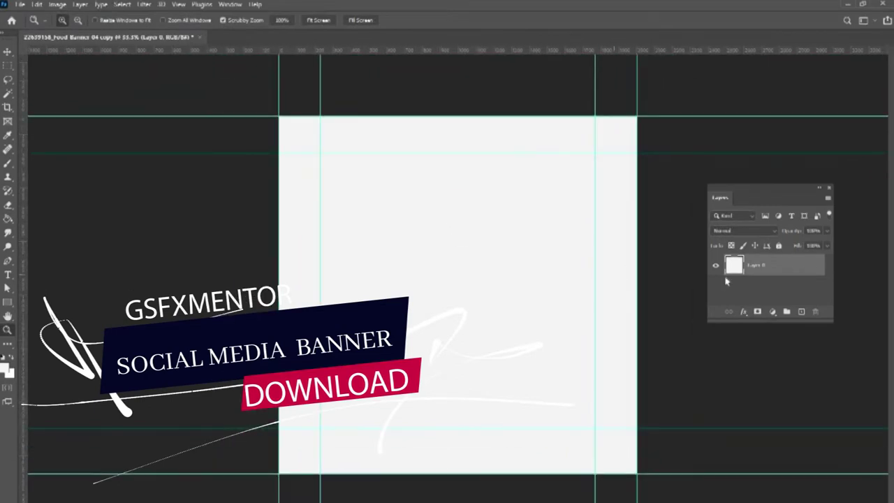
- Set the foreground colour to olive green and fill the square background layer with it
{"action": "left_click", "coordinate": [5, 370]}
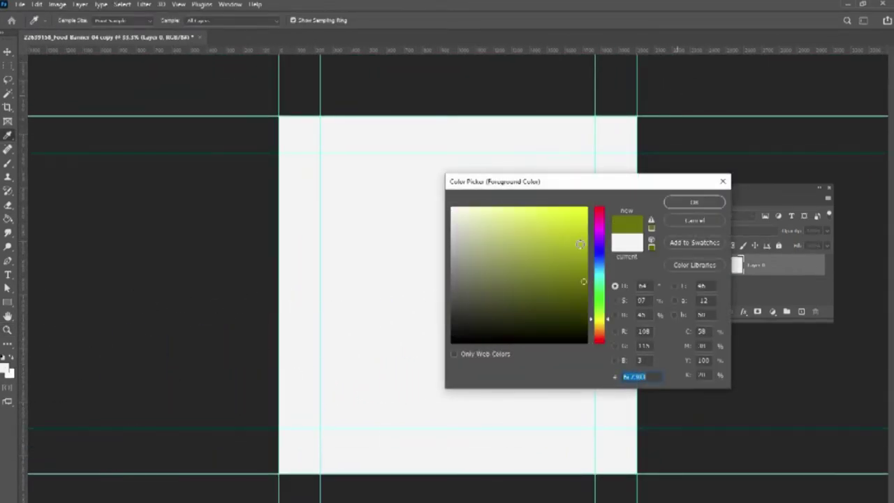
{"action": "left_click", "coordinate": [677, 206]}
{"action": "key", "text": "z"}
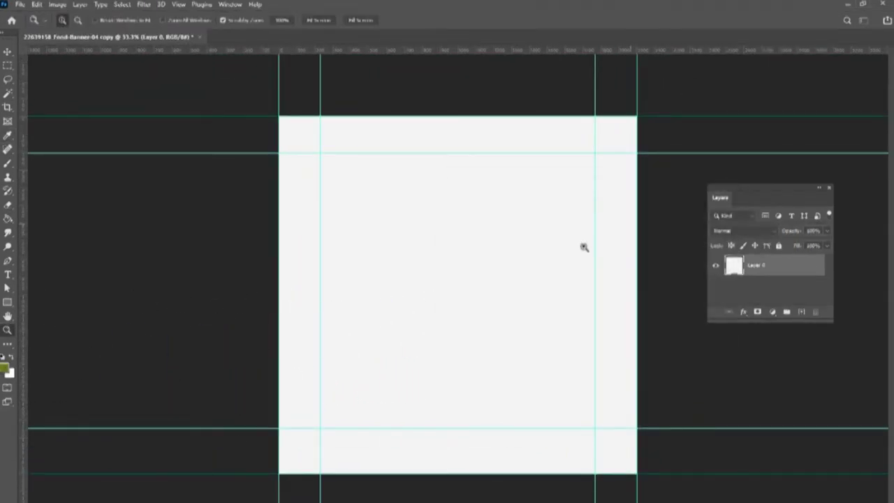
{"action": "key", "text": "alt+BackSpace"}
{"action": "right_click", "coordinate": [427, 266]}
{"action": "left_click", "coordinate": [454, 261]}
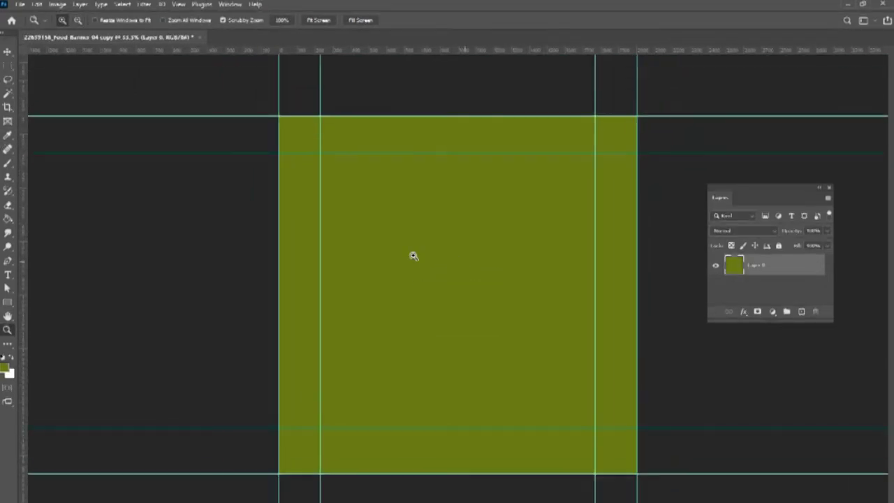
- Draw a rounded rectangle about 1540 × 1541 px that fits the area between the inner guides
{"action": "left_click", "coordinate": [7, 302]}
{"action": "left_click_drag", "start_coordinate": [328, 163], "coordinate": [524, 353]}
{"action": "key", "text": "ctrl+z"}
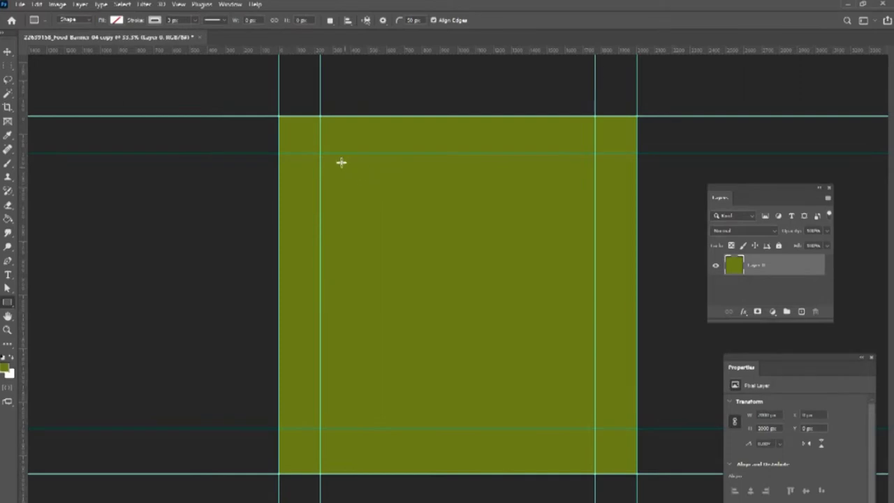
{"action": "left_click_drag", "start_coordinate": [320, 153], "coordinate": [594, 428]}
{"action": "left_click_drag", "start_coordinate": [784, 365], "coordinate": [755, 323]}
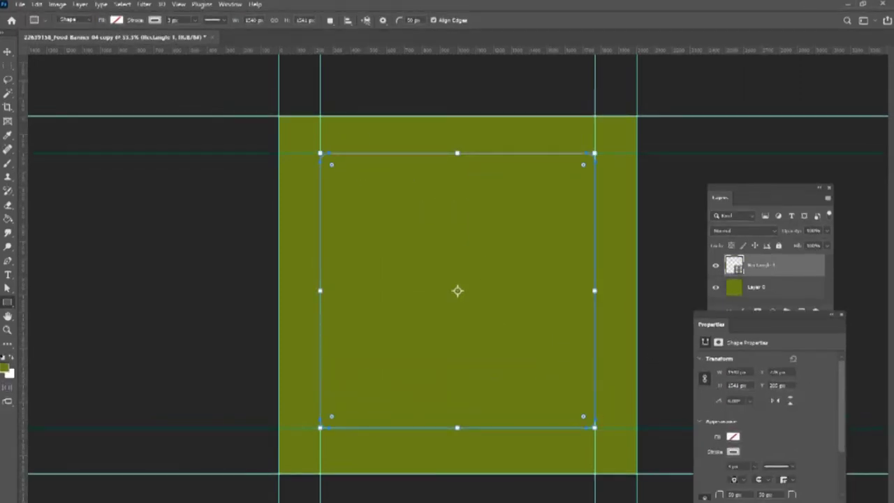
{"action": "left_click_drag", "start_coordinate": [807, 465], "coordinate": [782, 441]}
{"action": "left_click_drag", "start_coordinate": [766, 319], "coordinate": [786, 340]}
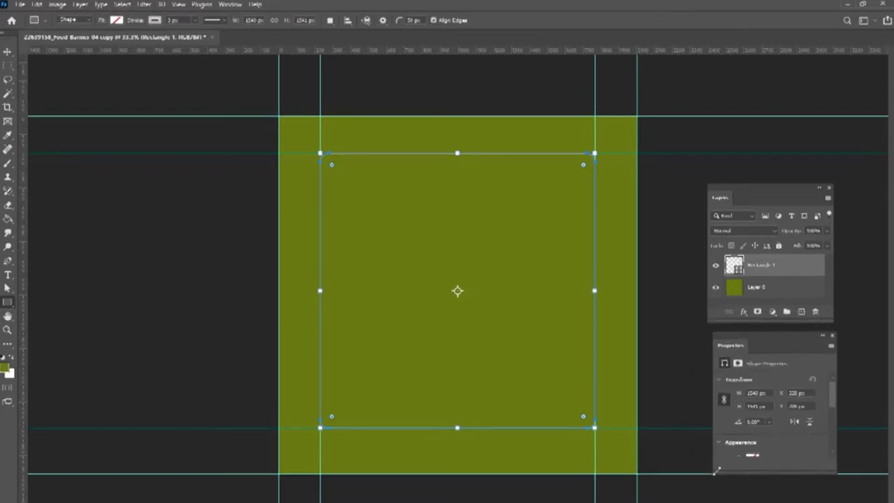
- Remove the stroke of the rounded rectangle and open its fill options
{"action": "left_click_drag", "start_coordinate": [715, 473], "coordinate": [700, 499]}
{"action": "scroll", "coordinate": [748, 435], "scroll_direction": "down", "scroll_amount": 1}
{"action": "scroll", "coordinate": [748, 435], "scroll_direction": "down", "scroll_amount": 2}
{"action": "left_click", "coordinate": [740, 430]}
{"action": "left_click", "coordinate": [719, 371]}
{"action": "left_click", "coordinate": [773, 352]}
{"action": "left_click", "coordinate": [740, 414]}
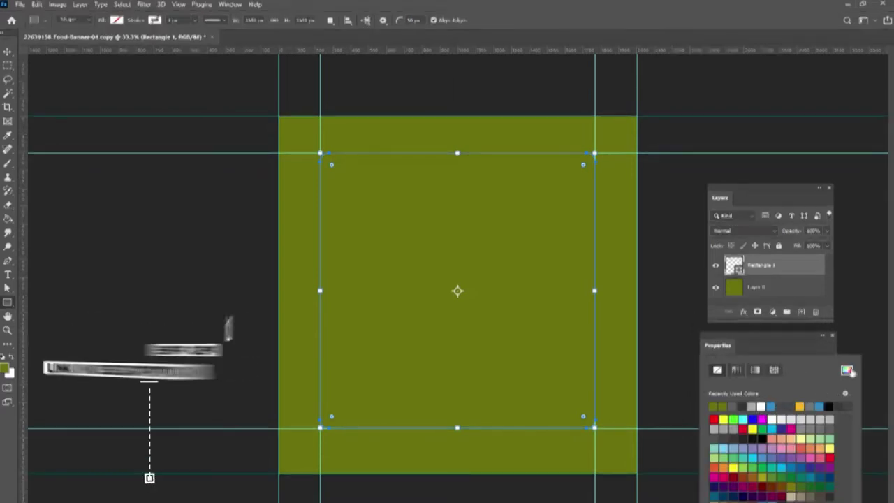
{"action": "left_click", "coordinate": [846, 370]}
{"action": "type", "text": "222222"}
{"action": "left_click", "coordinate": [694, 202]}
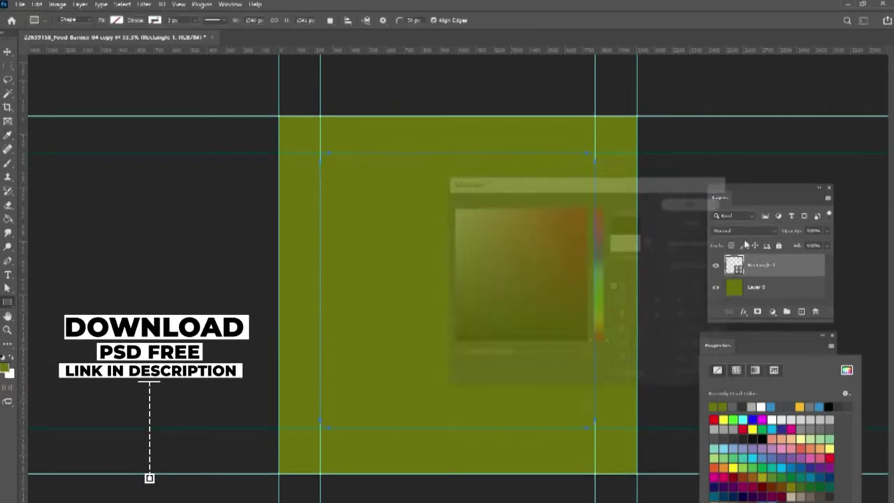
- Fill the rounded rectangle with a radial gradient running from dark grey at the centre to near-black at the edges
{"action": "left_click", "coordinate": [755, 372]}
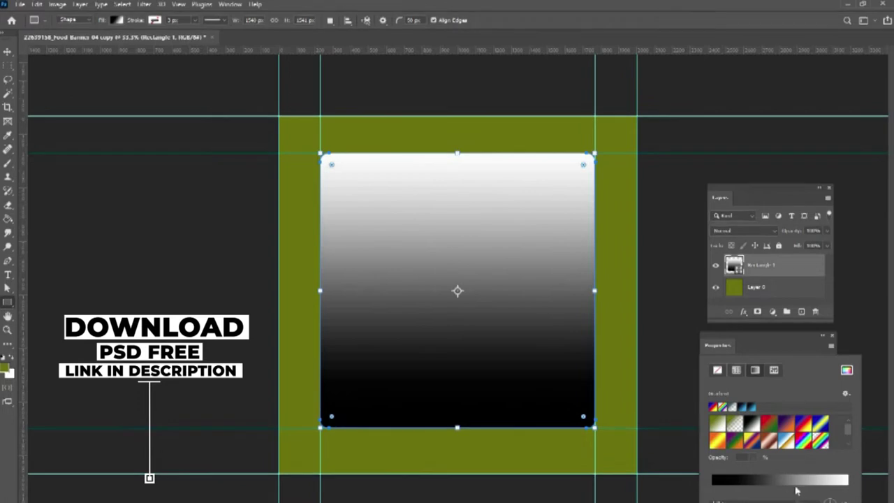
{"action": "left_click", "coordinate": [750, 501]}
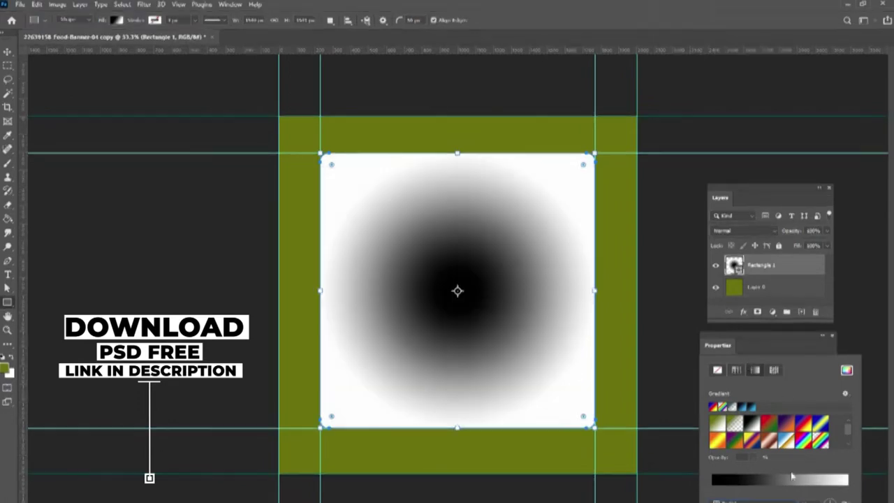
{"action": "left_click", "coordinate": [773, 482]}
{"action": "left_click", "coordinate": [603, 304]}
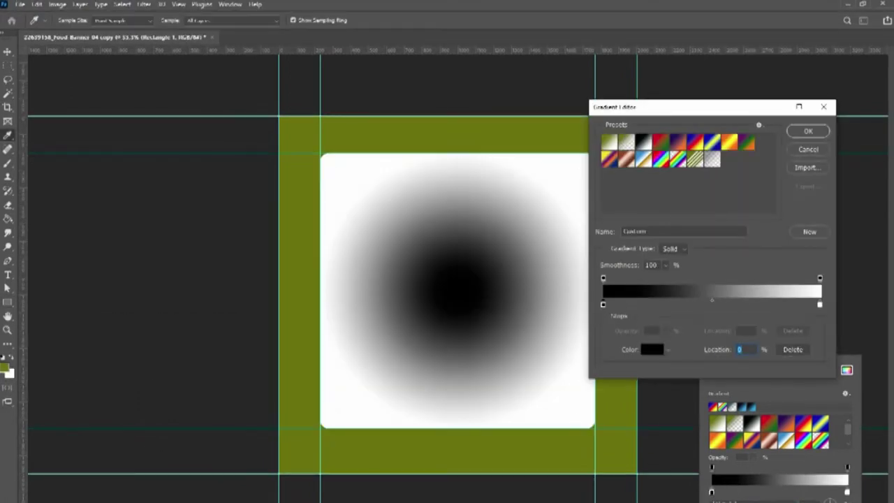
{"action": "left_click", "coordinate": [835, 172]}
{"action": "left_click", "coordinate": [820, 305]}
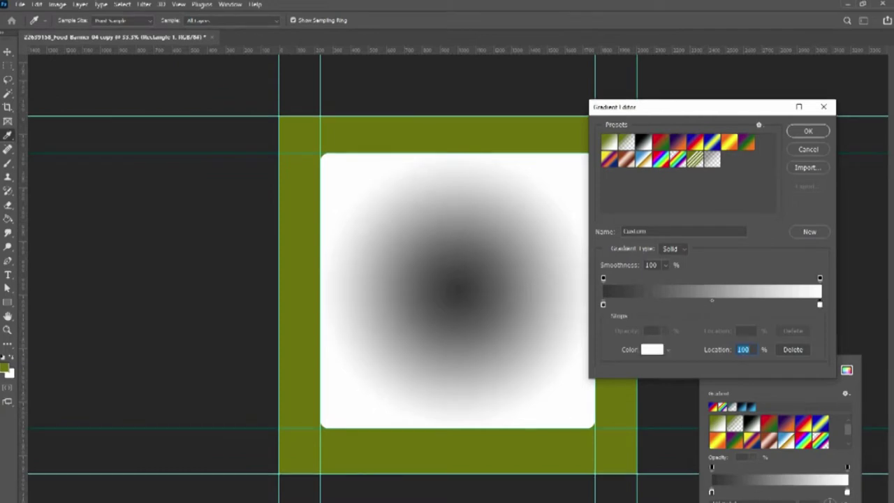
{"action": "left_click", "coordinate": [875, 192]}
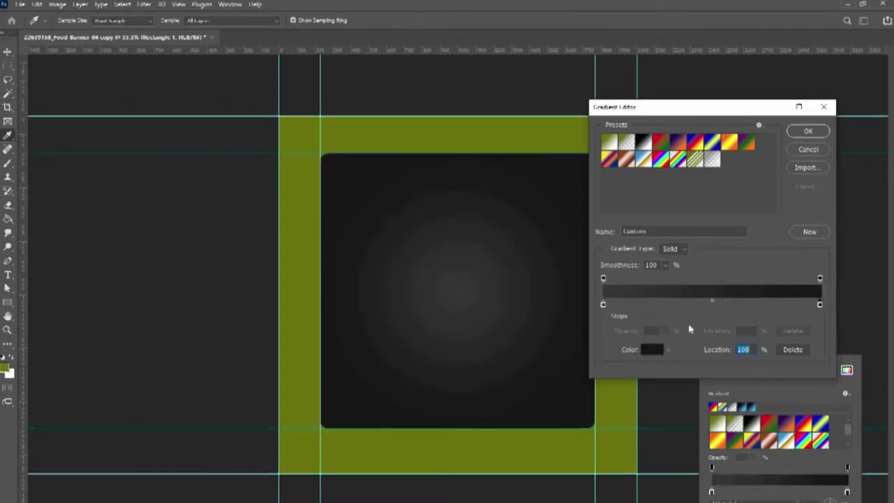
{"action": "left_click", "coordinate": [808, 133]}
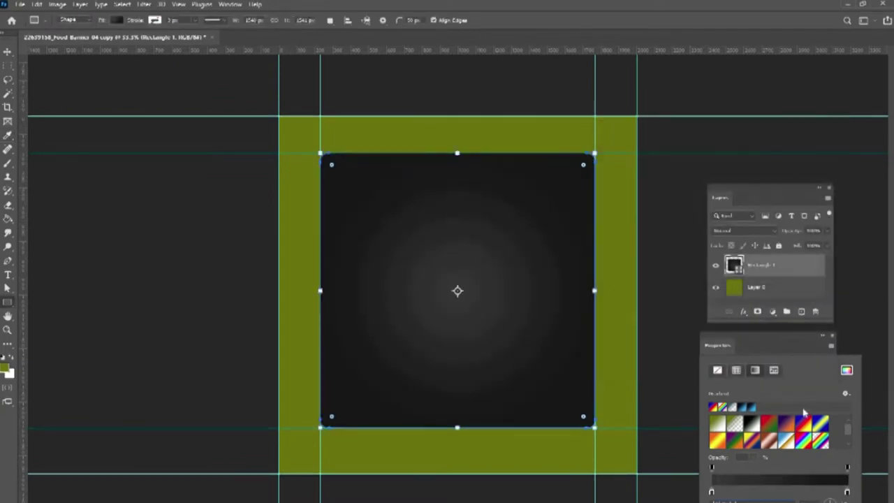
{"action": "left_click", "coordinate": [786, 349]}
{"action": "left_click_drag", "start_coordinate": [765, 339], "coordinate": [765, 336]}
{"action": "key", "text": "m"}
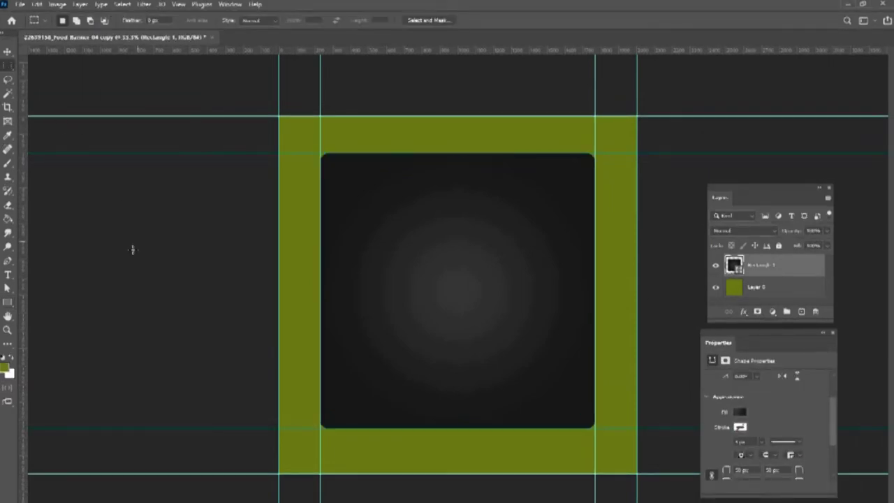
{"action": "key", "text": "ctrl+Tab"}
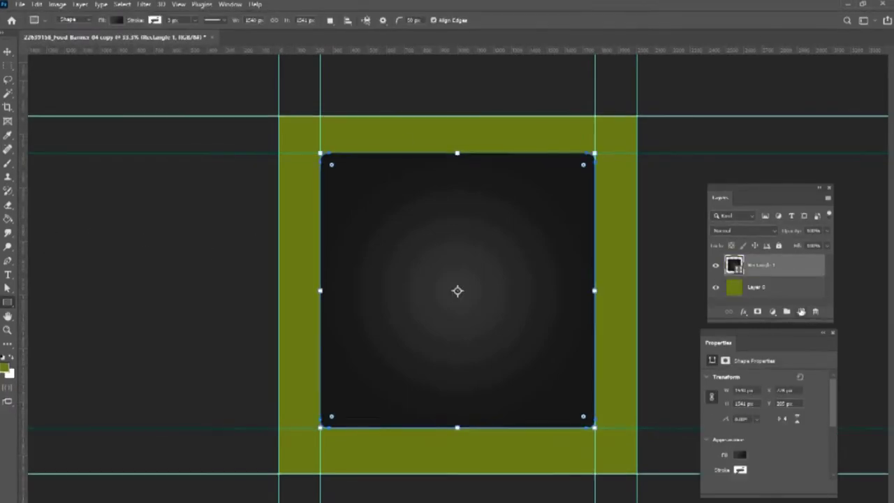
- On a new layer, draw a rounded rectangle about 727 × 688 px, tilted about 18° counterclockwise over the canvas's upper-left corner
{"action": "left_click", "coordinate": [801, 311]}
{"action": "left_click_drag", "start_coordinate": [308, 140], "coordinate": [437, 262]}
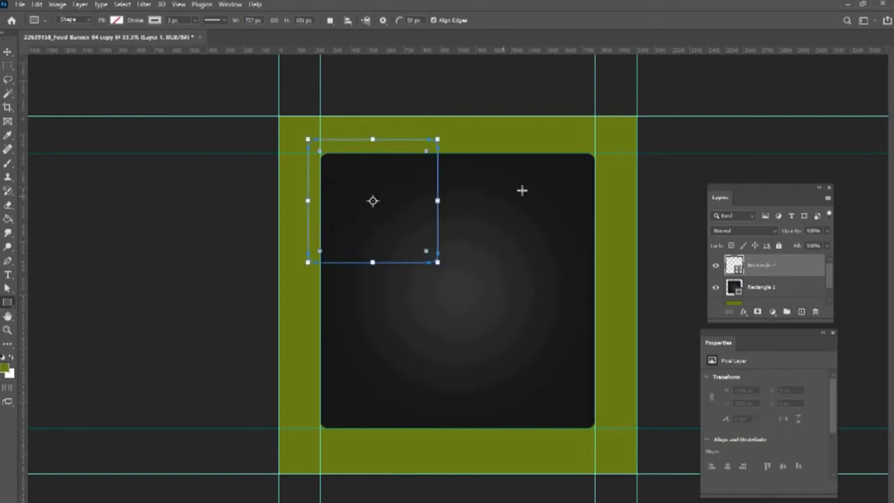
{"action": "key", "text": "ctrl+t"}
{"action": "left_click_drag", "start_coordinate": [458, 196], "coordinate": [365, 188]}
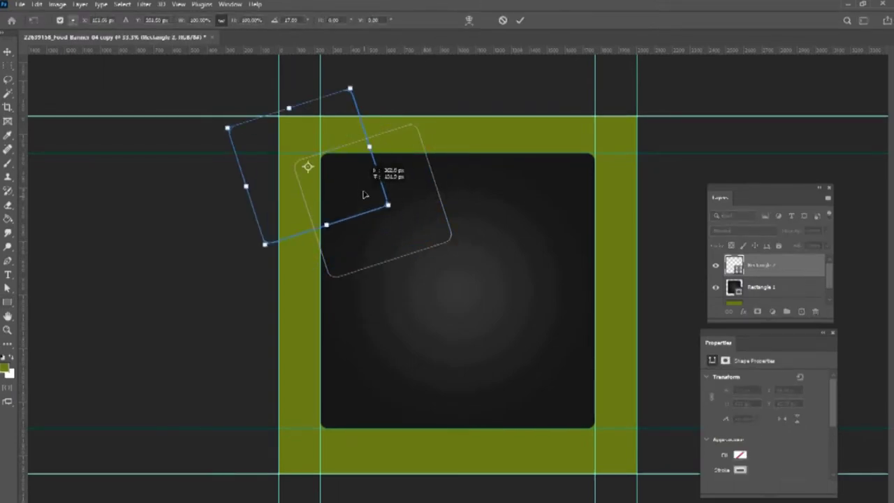
{"action": "mouse_move", "coordinate": [370, 147]}
{"action": "left_mouse_down"}
{"action": "mouse_move", "coordinate": [391, 139]}
{"action": "mouse_move", "coordinate": [375, 144]}
{"action": "left_mouse_up"}
{"action": "key", "text": "Return"}
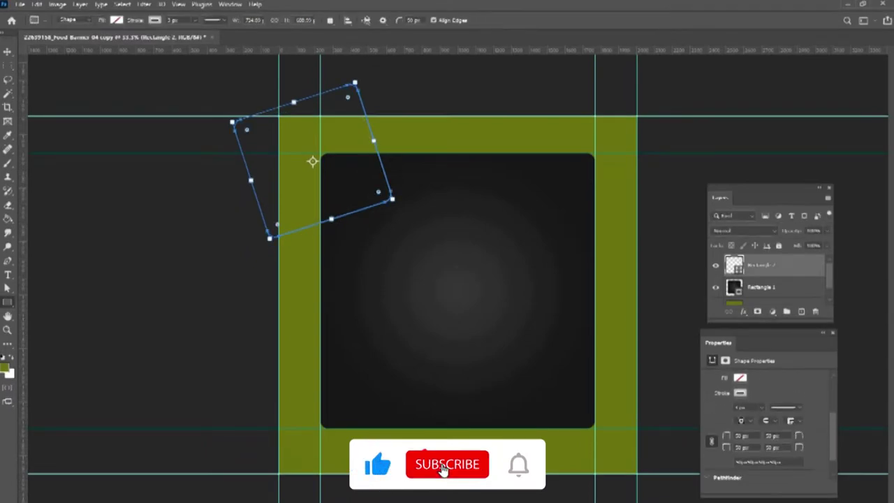
- Remove the tilted rectangle's stroke and give it a solid light green fill
{"action": "left_click", "coordinate": [739, 445]}
{"action": "left_click", "coordinate": [792, 369]}
{"action": "left_click", "coordinate": [741, 378]}
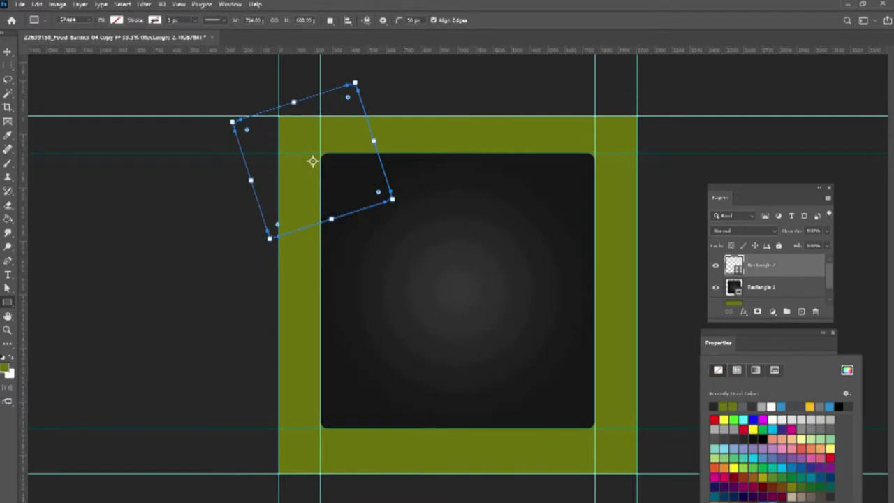
{"action": "left_click", "coordinate": [847, 370]}
{"action": "key", "text": "ctrl+v"}
{"action": "left_click", "coordinate": [685, 207]}
{"action": "left_click", "coordinate": [686, 203]}
{"action": "left_click", "coordinate": [785, 351]}
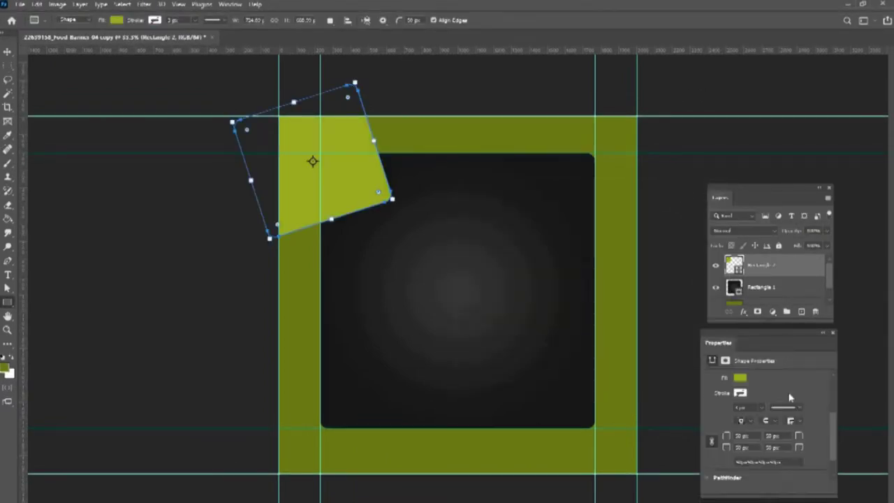
- Round the tilted rectangle's corners more strongly, to a radius of about 100 px
{"action": "scroll", "coordinate": [806, 466], "scroll_direction": "down", "scroll_amount": 2}
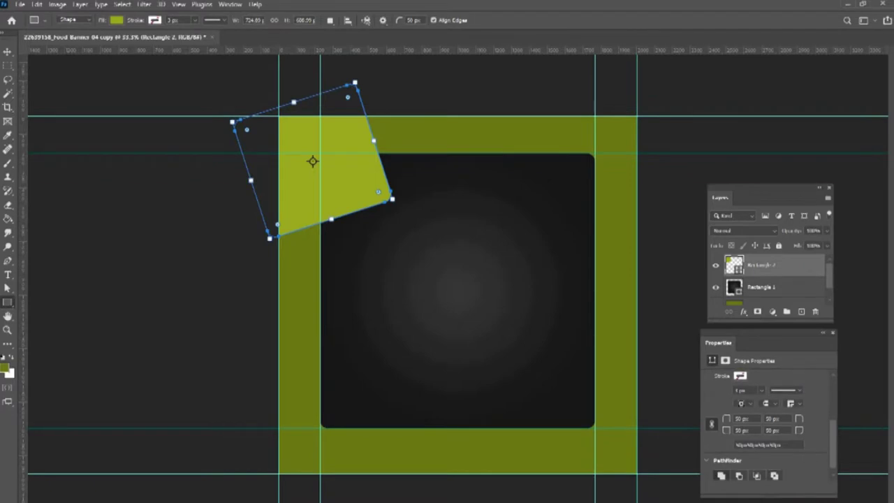
{"action": "left_click", "coordinate": [772, 418]}
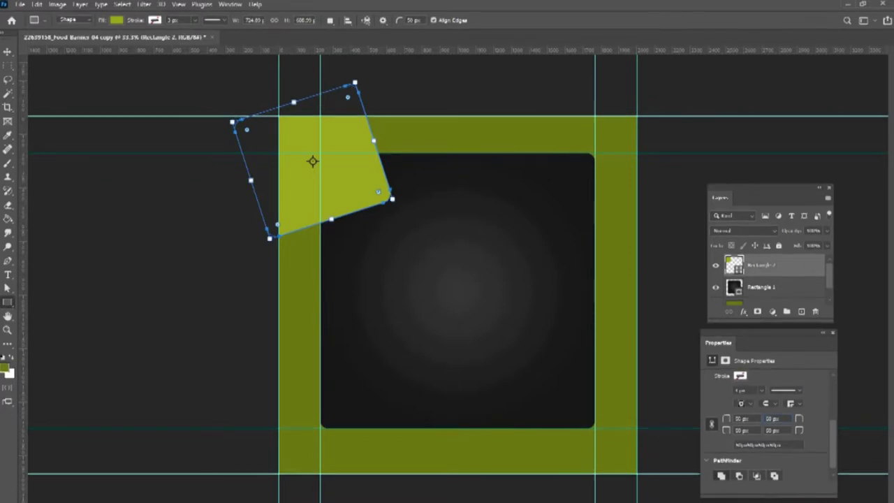
{"action": "left_click_drag", "start_coordinate": [377, 195], "coordinate": [370, 191]}
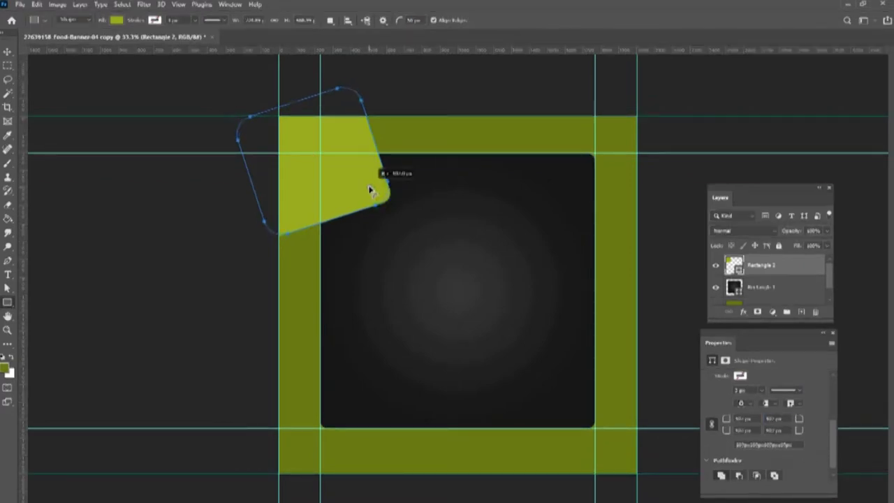
- Mask the light green shape to the outline of the dark rounded rectangle
{"action": "key", "text": "v"}
{"action": "left_click", "coordinate": [734, 287], "text": "ctrl"}
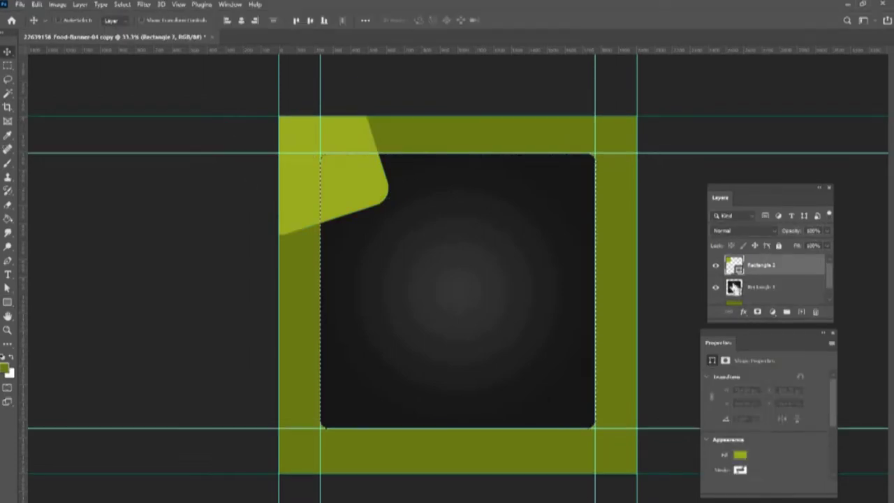
{"action": "left_click", "coordinate": [758, 312]}
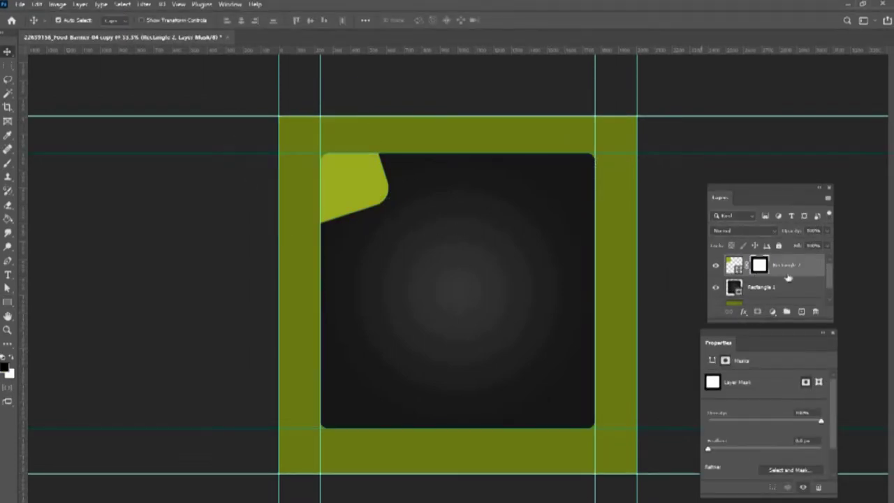
- Duplicate the light green shape inside the fixed mask and transform the copy into a large slanted wedge along the dark rectangle's bottom edge
{"action": "left_click", "coordinate": [733, 266]}
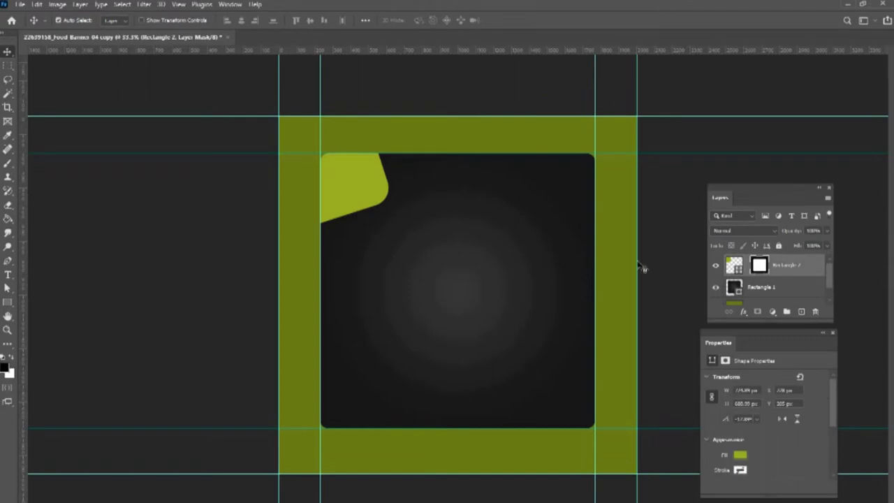
{"action": "left_click_drag", "start_coordinate": [369, 194], "coordinate": [593, 425]}
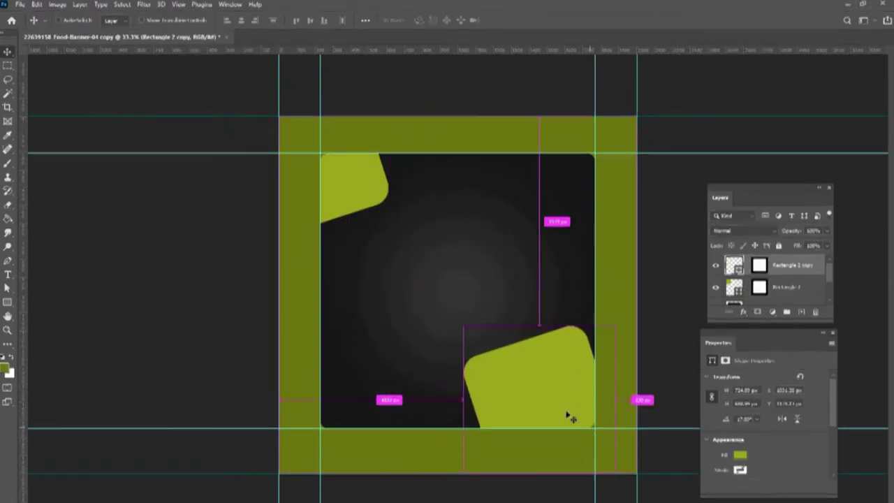
{"action": "key", "text": "ctrl+t"}
{"action": "left_click_drag", "start_coordinate": [460, 403], "coordinate": [449, 465]}
{"action": "left_click_drag", "start_coordinate": [608, 465], "coordinate": [636, 464]}
{"action": "left_click_drag", "start_coordinate": [631, 305], "coordinate": [657, 343]}
{"action": "left_click_drag", "start_coordinate": [309, 352], "coordinate": [309, 364]}
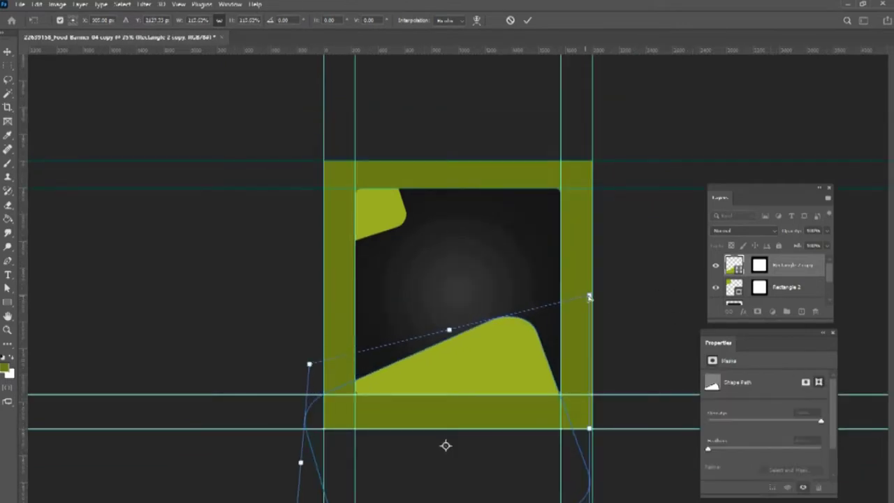
{"action": "left_click_drag", "start_coordinate": [590, 297], "coordinate": [614, 312]}
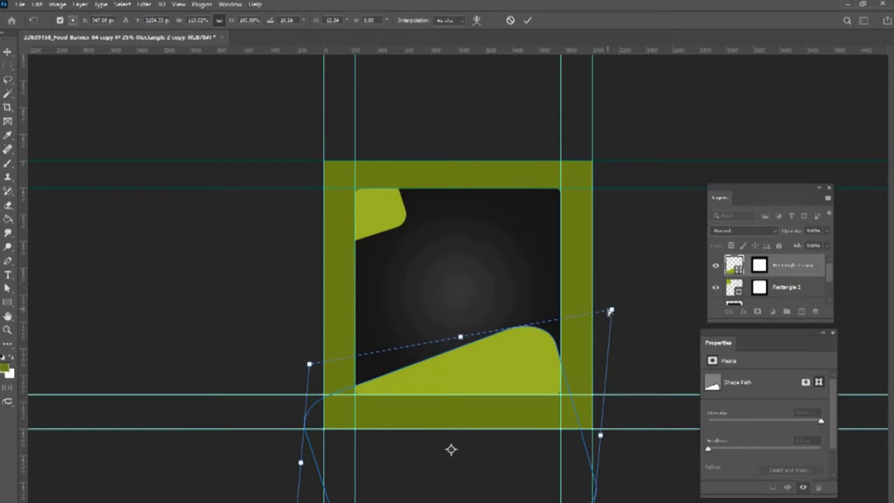
{"action": "key", "text": "Return"}
- Give the dark rounded rectangle an Outer Glow effect with a solid black glow colour
{"action": "key", "text": "z"}
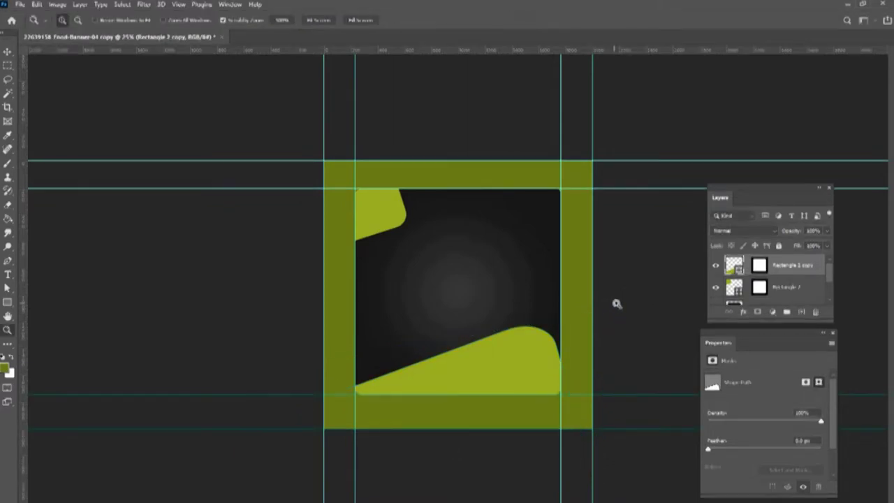
{"action": "right_click", "coordinate": [491, 303]}
{"action": "left_click", "coordinate": [513, 305]}
{"action": "key", "text": "ctrl+minus"}
{"action": "scroll", "coordinate": [785, 289], "scroll_direction": "down", "scroll_amount": 5}
{"action": "left_click", "coordinate": [789, 275]}
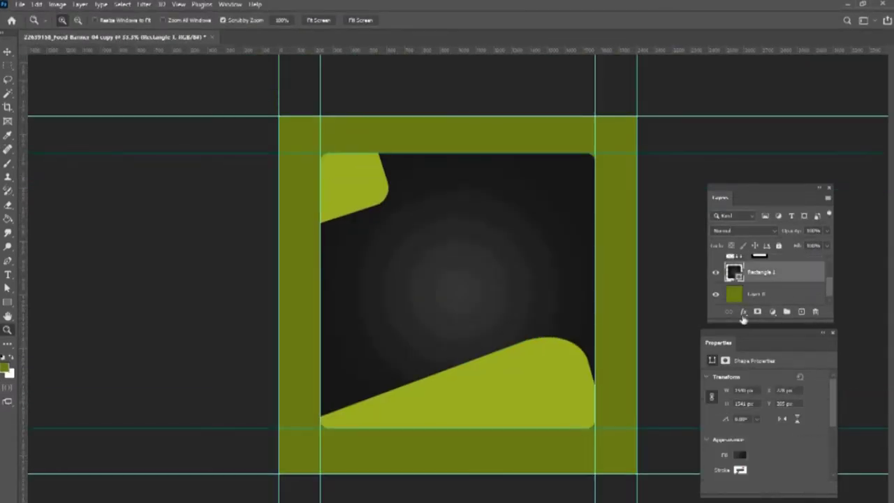
{"action": "left_click", "coordinate": [743, 312]}
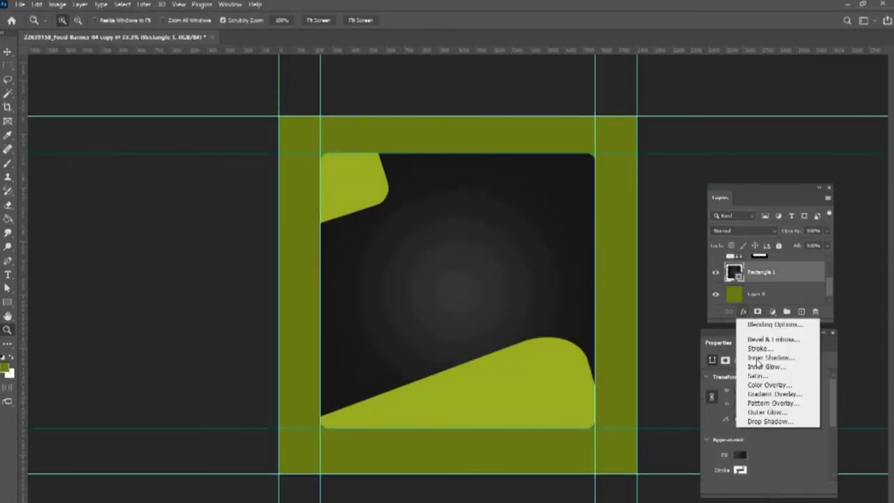
{"action": "left_click", "coordinate": [767, 412]}
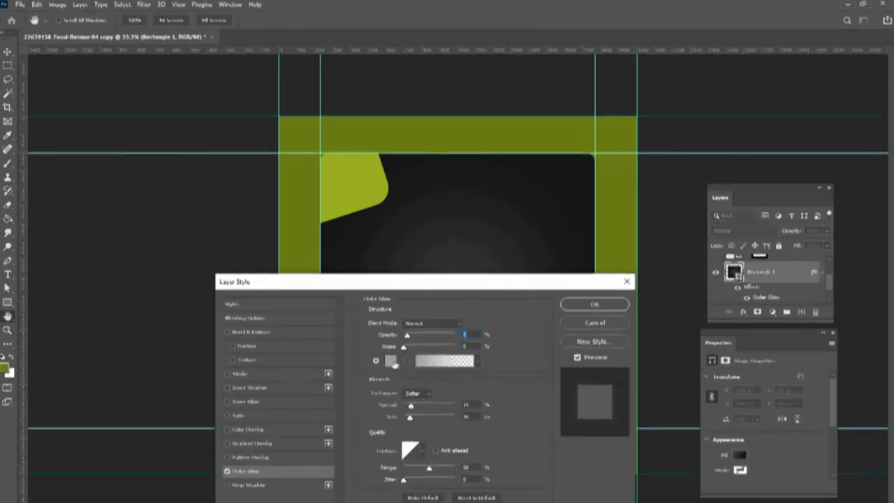
{"action": "left_click", "coordinate": [394, 362]}
{"action": "left_click", "coordinate": [505, 341]}
{"action": "left_click", "coordinate": [678, 204]}
- Tune the black outer glow to about 42% opacity, 5% spread, 65 px size and 86% range, and apply it
{"action": "left_click_drag", "start_coordinate": [408, 336], "coordinate": [465, 337]}
{"action": "mouse_move", "coordinate": [410, 418]}
{"action": "left_mouse_down"}
{"action": "mouse_move", "coordinate": [402, 407]}
{"action": "mouse_move", "coordinate": [421, 419]}
{"action": "left_mouse_up"}
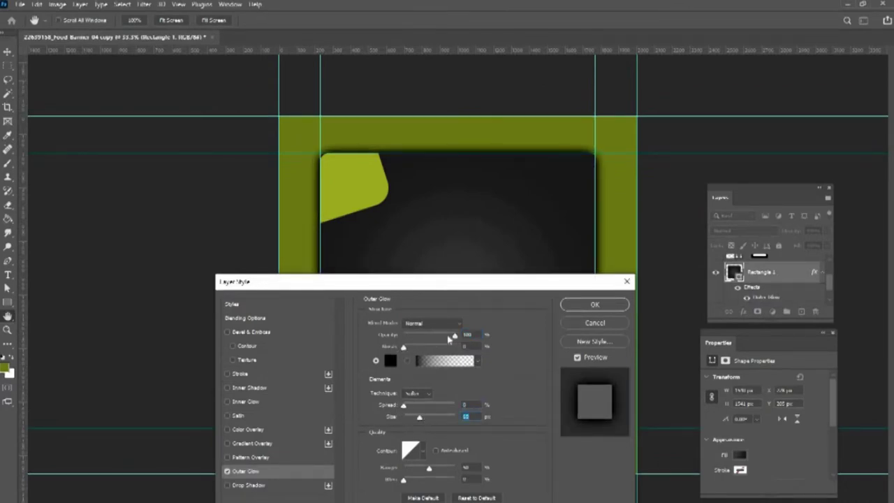
{"action": "left_click_drag", "start_coordinate": [449, 335], "coordinate": [425, 336]}
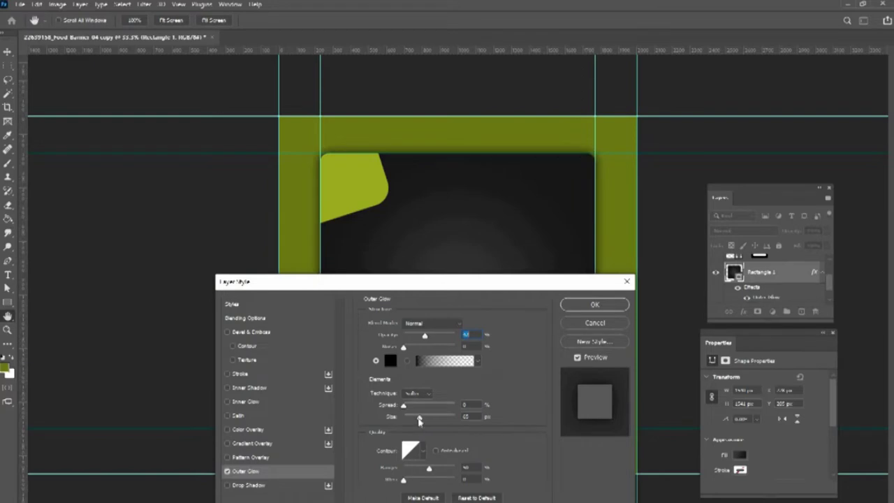
{"action": "left_click_drag", "start_coordinate": [440, 473], "coordinate": [447, 475]}
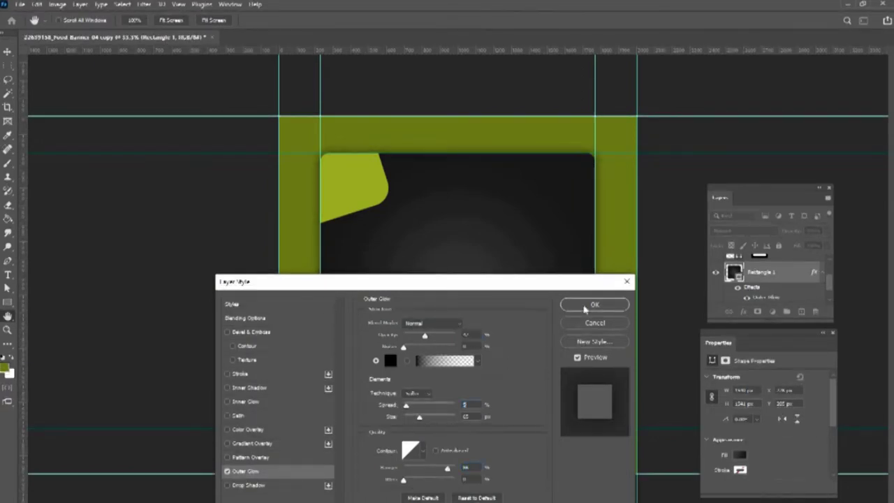
{"action": "left_click", "coordinate": [593, 305]}
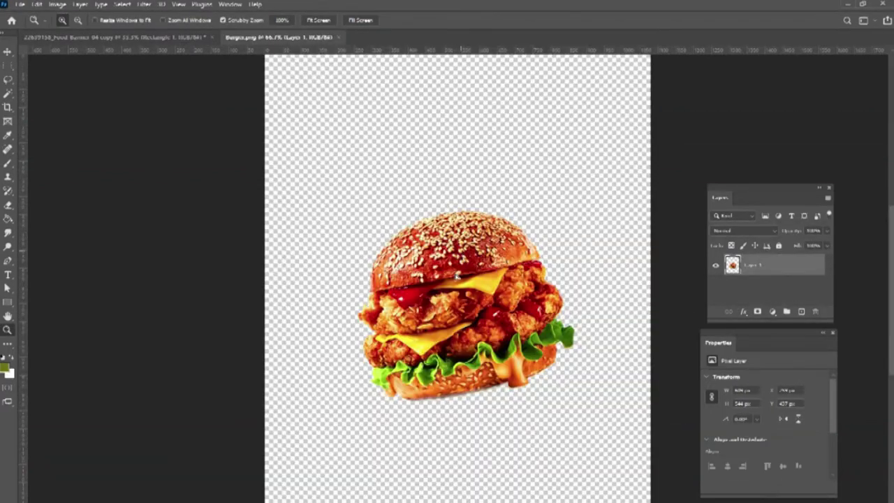
- Bring the burger cutout from Burger.png into the banner, scale it to 127% and place it centrally above the light green wedge
{"action": "left_click_drag", "start_coordinate": [451, 280], "coordinate": [536, 327]}
{"action": "key", "text": "ctrl+t"}
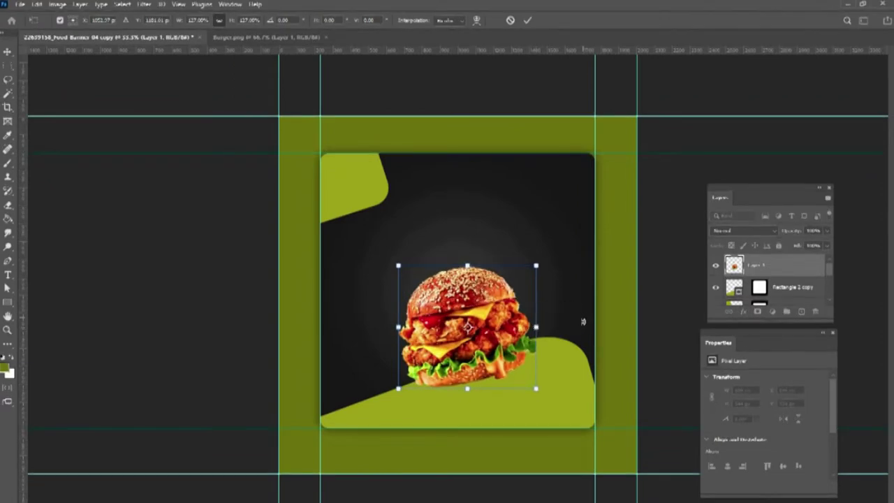
{"action": "key", "text": "Return"}
{"action": "key", "text": "z"}
- Create a new layer and fill a flat elliptical selection about 817 × 85 px beneath the burger with black
{"action": "left_click", "coordinate": [800, 311]}
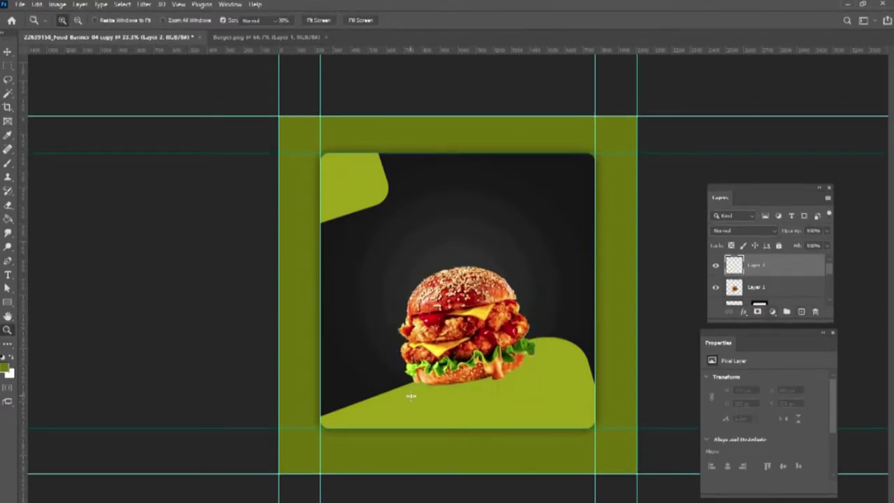
{"action": "key", "text": "m"}
{"action": "key", "text": "shift+m"}
{"action": "left_click_drag", "start_coordinate": [399, 393], "coordinate": [543, 408]}
{"action": "key", "text": "d"}
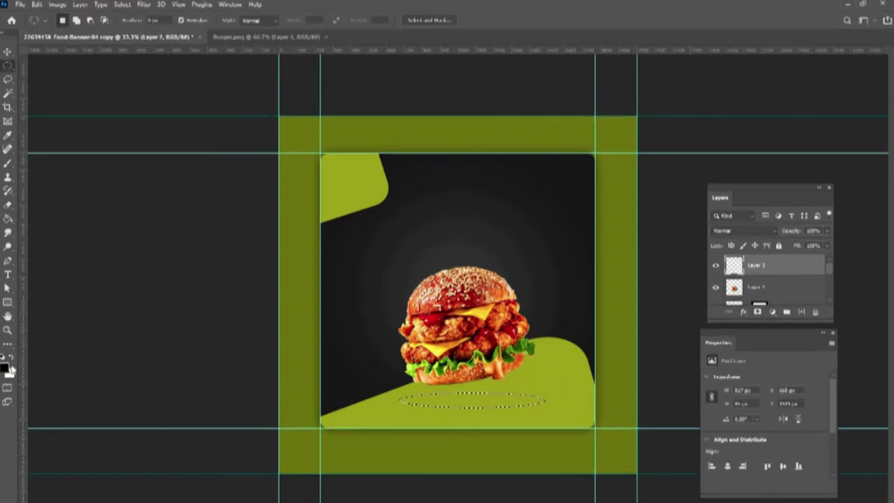
{"action": "key", "text": "alt+BackSpace"}
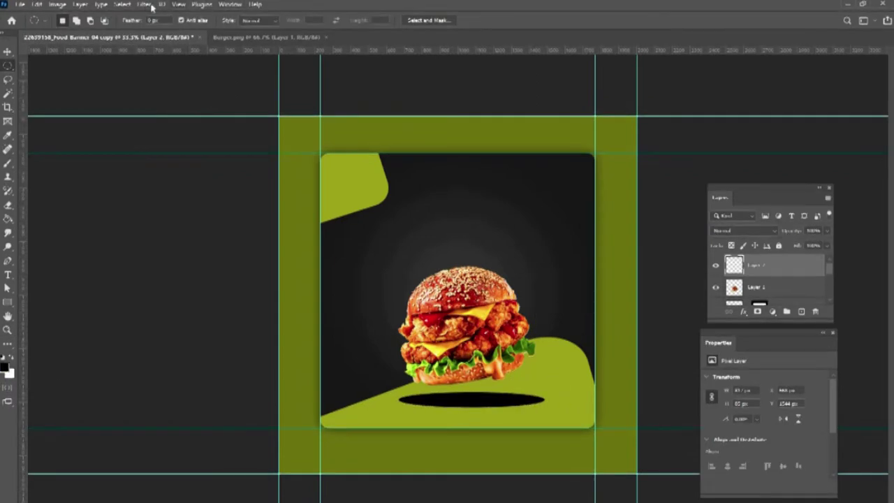
- Soften the black ellipse with a Gaussian Blur of about 81 pixels radius
{"action": "left_click", "coordinate": [143, 5]}
{"action": "mouse_move", "coordinate": [210, 144]}
{"action": "left_click", "coordinate": [310, 182]}
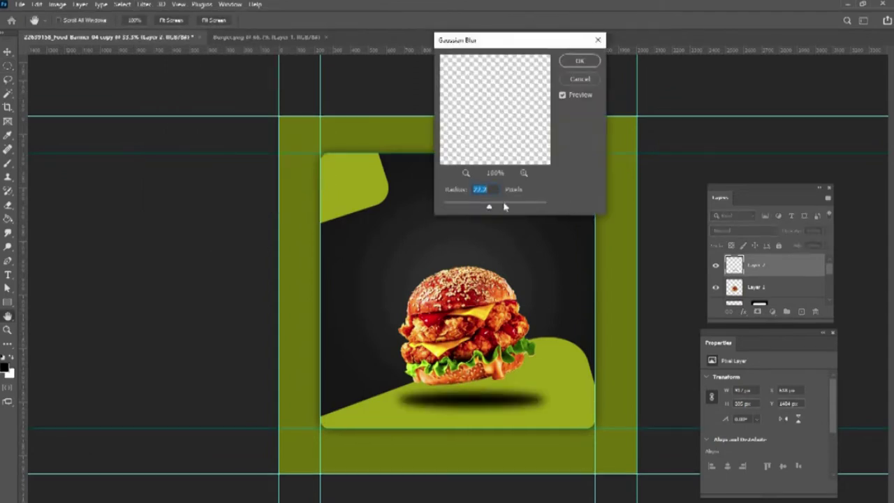
{"action": "left_click_drag", "start_coordinate": [525, 208], "coordinate": [507, 209]}
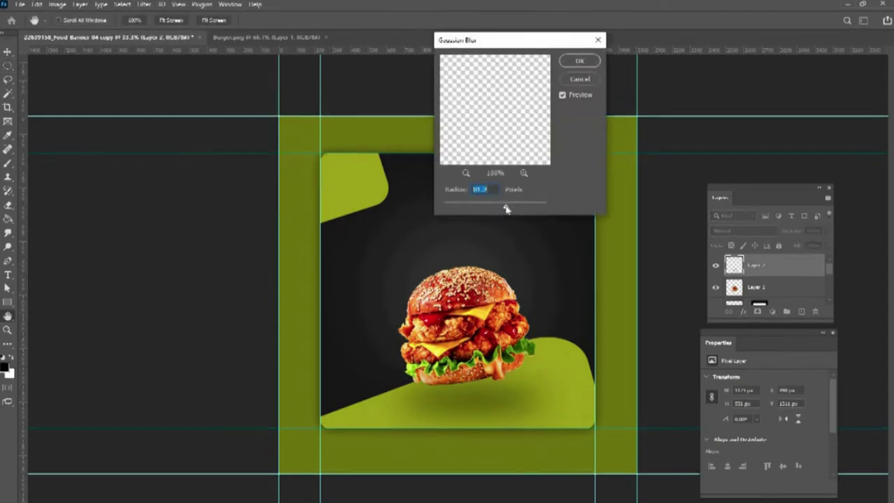
{"action": "left_click", "coordinate": [592, 62]}
- Flatten the blurred shadow, tilt it about 7.7° counter-clockwise to match the wedge's slope and position it beneath the burger
{"action": "key", "text": "ctrl+t"}
{"action": "left_click_drag", "start_coordinate": [476, 349], "coordinate": [575, 363]}
{"action": "left_click_drag", "start_coordinate": [516, 397], "coordinate": [529, 400]}
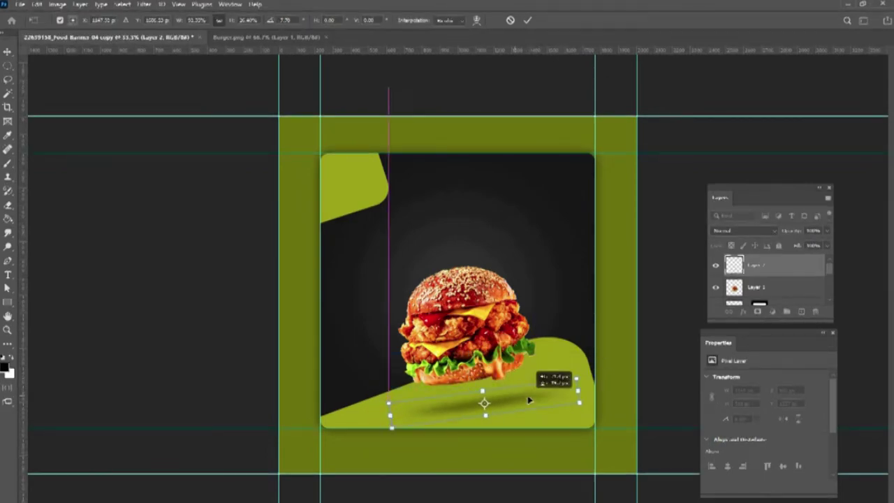
{"action": "key", "text": "Return"}
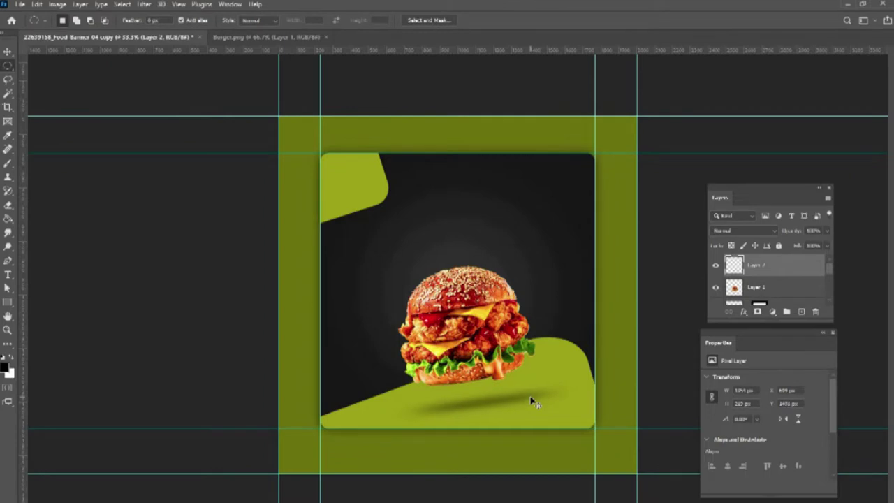
- Copy the word "Burger" from the source text and paste it as a new text layer above the burger
{"action": "key", "text": "alt+Tab"}
{"action": "left_click_drag", "start_coordinate": [100, 136], "coordinate": [36, 140]}
{"action": "key", "text": "ctrl+c"}
{"action": "key", "text": "alt+Tab"}
{"action": "key", "text": "t"}
{"action": "left_click", "coordinate": [437, 231]}
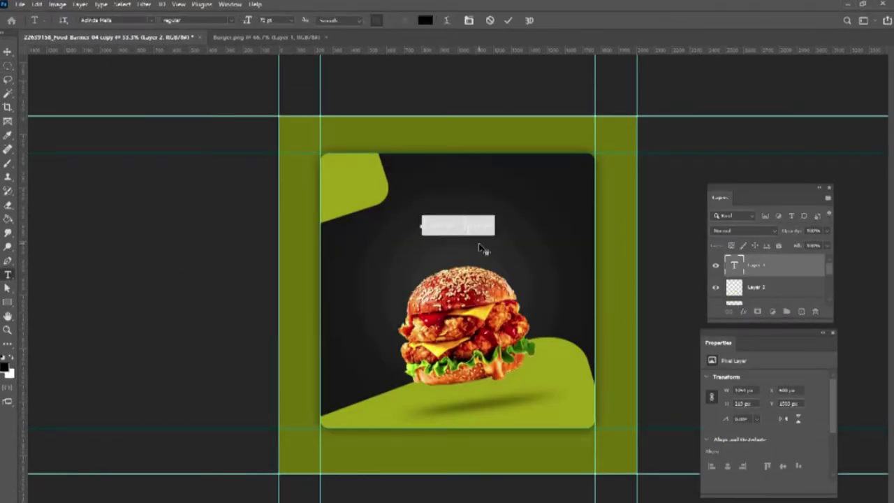
{"action": "key", "text": "ctrl+v"}
{"action": "key", "text": "ctrl+Return"}
- Enlarge the "Burger" text proportionally and keep it centred above the burger image
{"action": "key", "text": "v"}
{"action": "key", "text": "ctrl+t"}
{"action": "left_click_drag", "start_coordinate": [464, 225], "coordinate": [492, 238]}
{"action": "key", "text": "Return"}
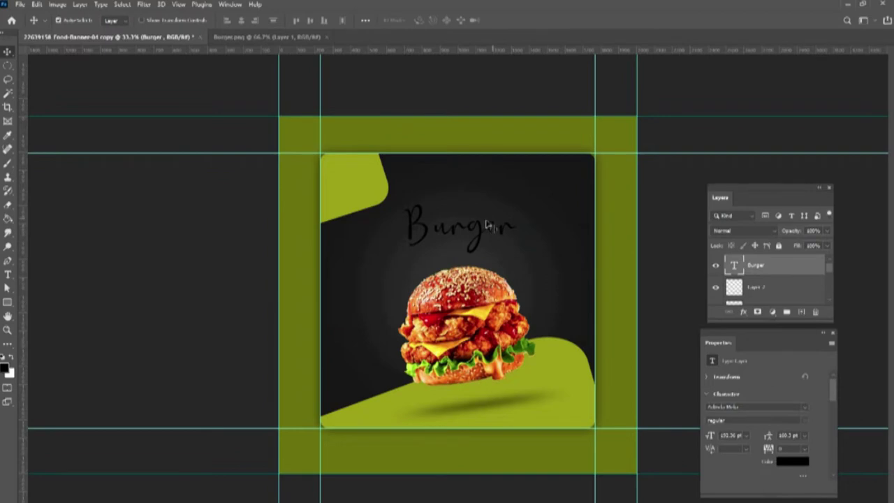
- Recolour the "Burger" text white (ffffff)
{"action": "double_click", "coordinate": [478, 240]}
{"action": "key", "text": "ctrl+a"}
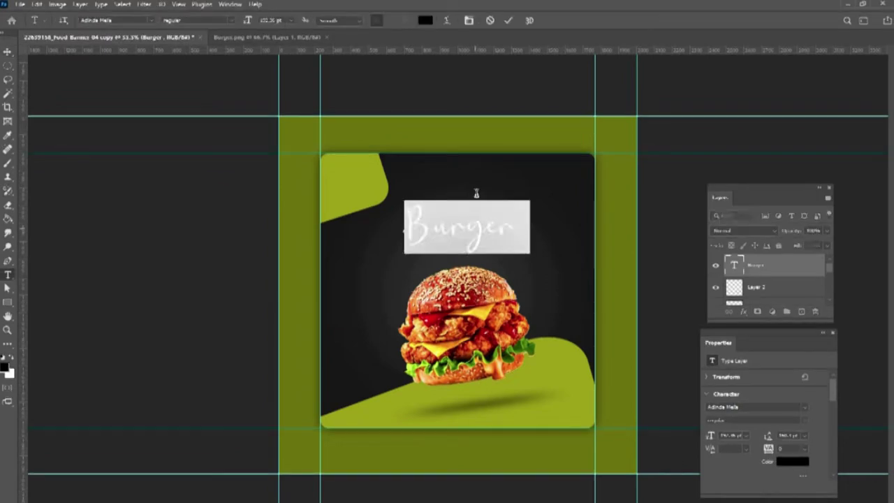
{"action": "left_click", "coordinate": [425, 20]}
{"action": "type", "text": "ffffff"}
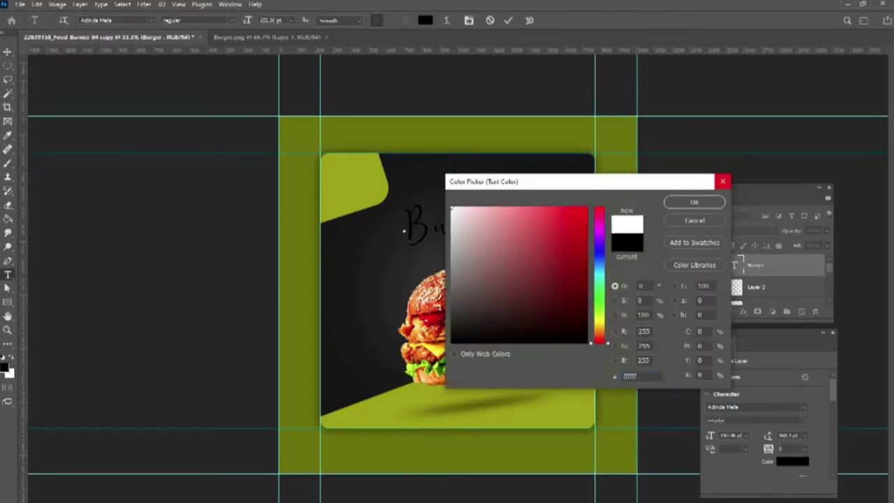
{"action": "left_click", "coordinate": [690, 203]}
{"action": "left_click", "coordinate": [675, 232]}
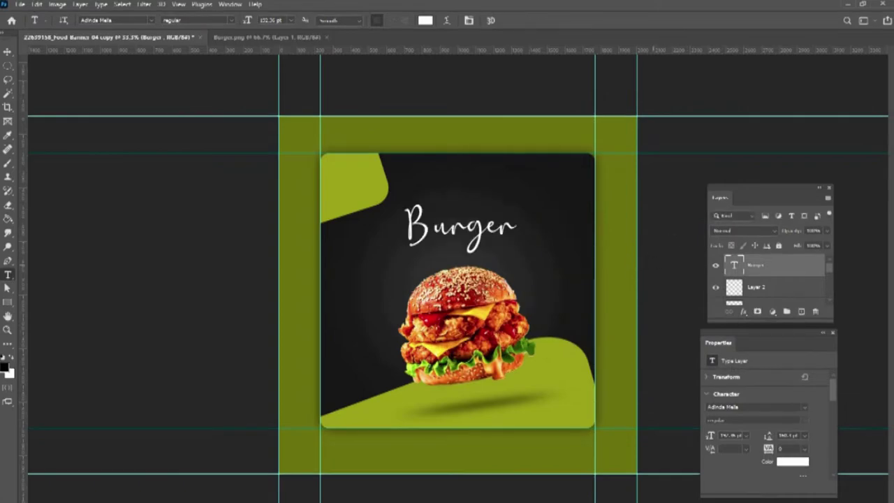
- Set the "Burger" heading's font to Blocklyn Grunge Italic and shift the heading slightly down
{"action": "left_click", "coordinate": [152, 21]}
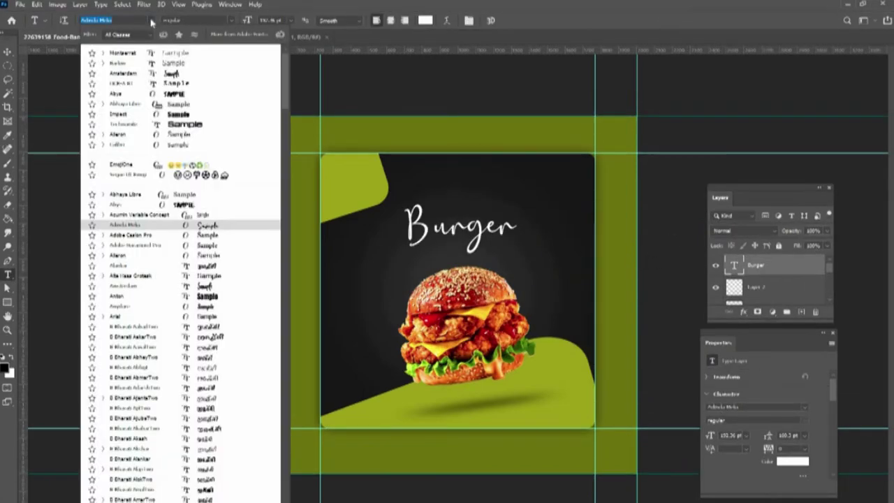
{"action": "left_click", "coordinate": [456, 232]}
{"action": "double_click", "coordinate": [455, 234]}
{"action": "left_click", "coordinate": [123, 23]}
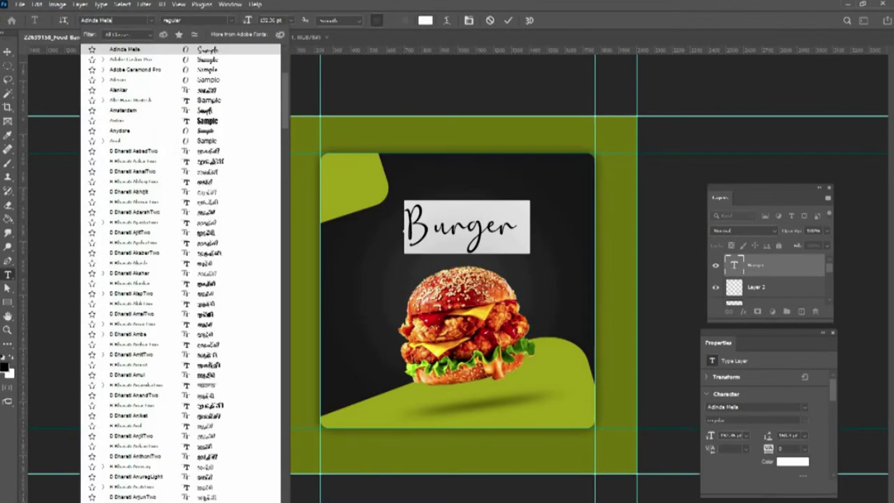
{"action": "type", "text": "Brooklyn Grunge"}
{"action": "key", "text": "BackSpace"}
{"action": "key", "text": "BackSpace"}
{"action": "key", "text": "BackSpace"}
{"action": "key", "text": "BackSpace"}
{"action": "key", "text": "BackSpace"}
{"action": "key", "text": "BackSpace"}
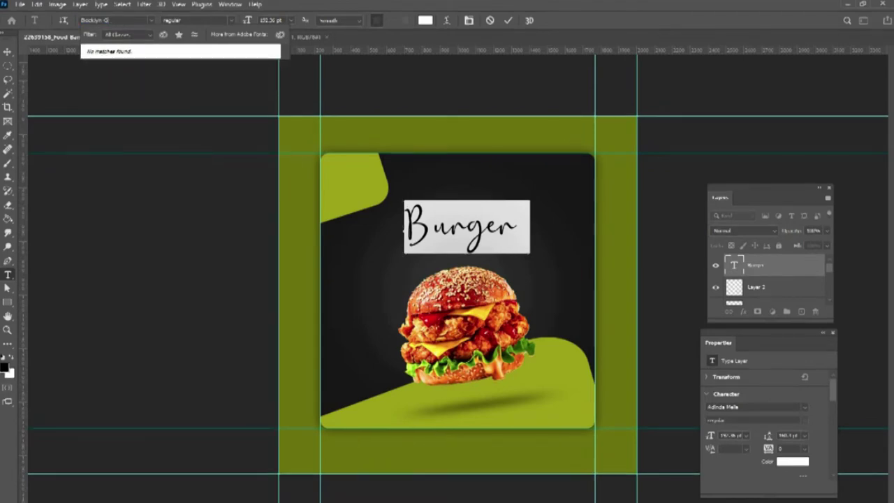
{"action": "key", "text": "Down"}
{"action": "key", "text": "Down"}
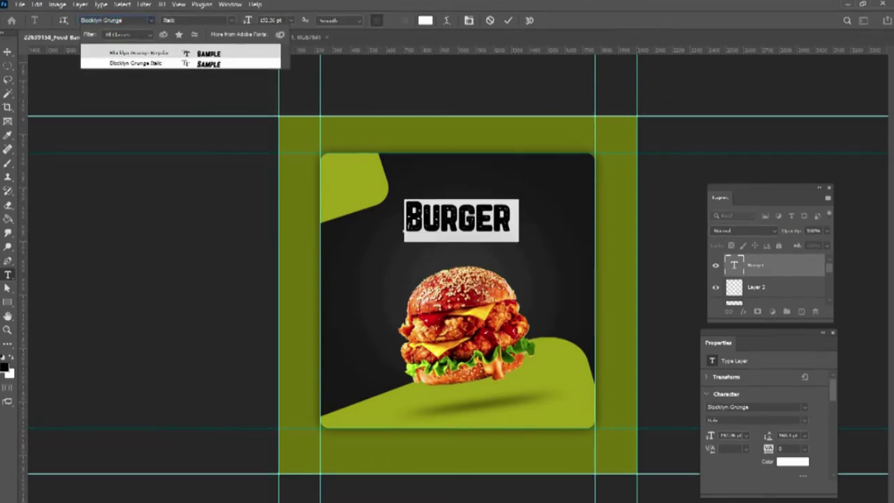
{"action": "key", "text": "Return"}
{"action": "key", "text": "ctrl+Return"}
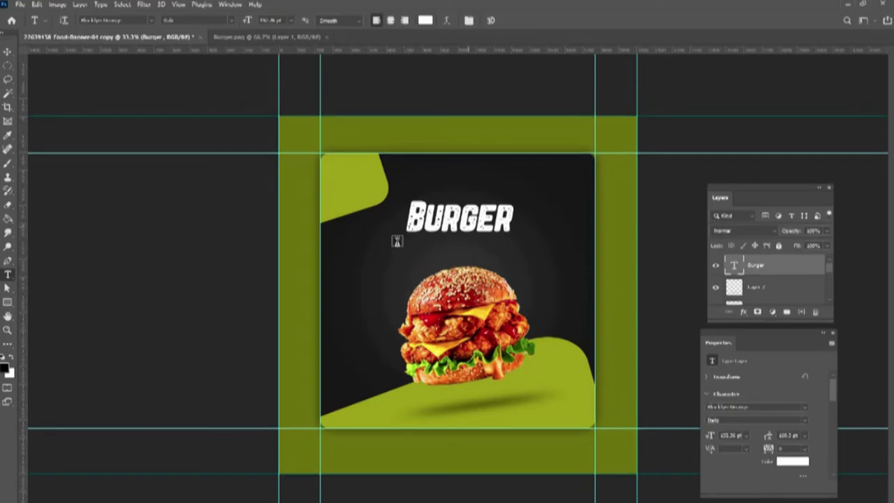
{"action": "left_click_drag", "start_coordinate": [445, 232], "coordinate": [444, 235]}
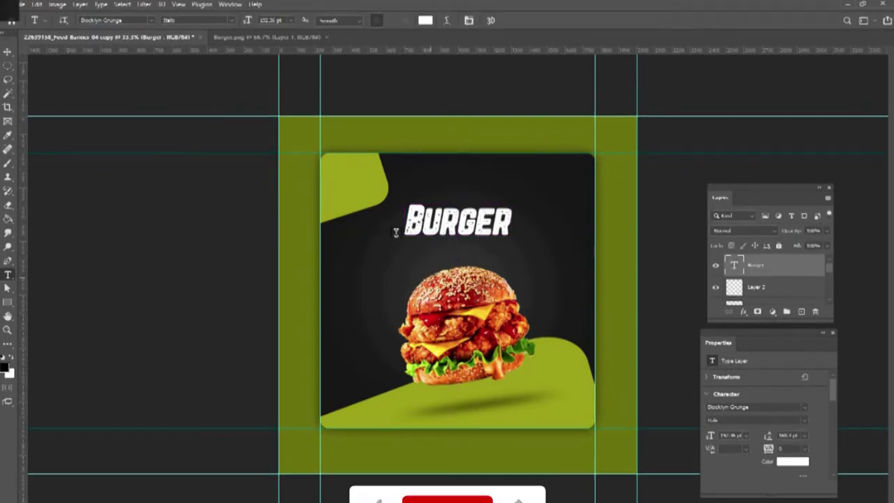
- Copy the tagline "Hot and Delicious in the town" from the source text and place it as new text above the Burger heading
{"action": "key", "text": "alt+Tab"}
{"action": "left_click_drag", "start_coordinate": [220, 169], "coordinate": [56, 168]}
{"action": "key", "text": "ctrl+c"}
{"action": "key", "text": "alt+Tab"}
{"action": "key", "text": "ctrl+v"}
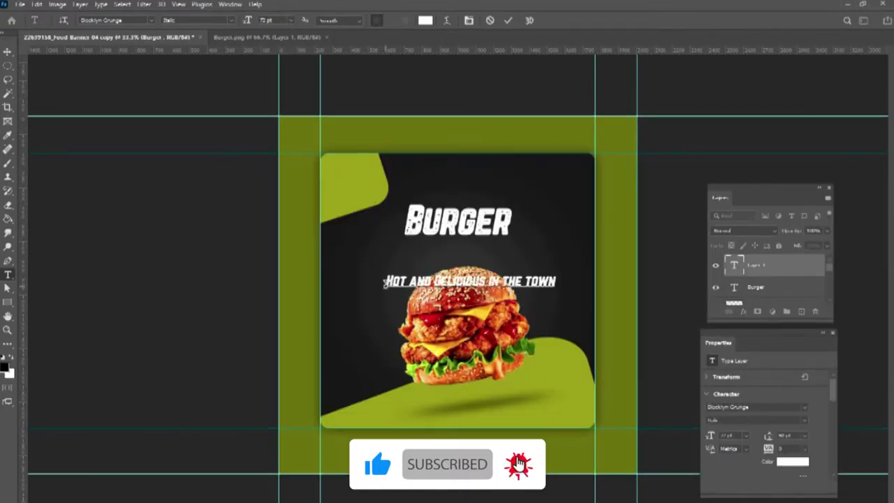
{"action": "left_click_drag", "start_coordinate": [391, 257], "coordinate": [411, 196]}
{"action": "left_click", "coordinate": [410, 190]}
- Change the tagline's font to Amsterdam Regular
{"action": "key", "text": "ctrl+a"}
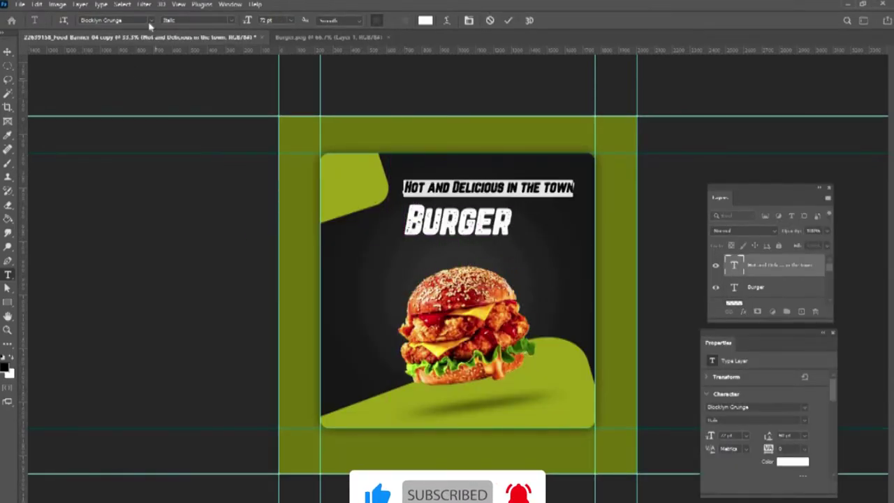
{"action": "left_click", "coordinate": [152, 21]}
{"action": "left_click_drag", "start_coordinate": [284, 219], "coordinate": [283, 58]}
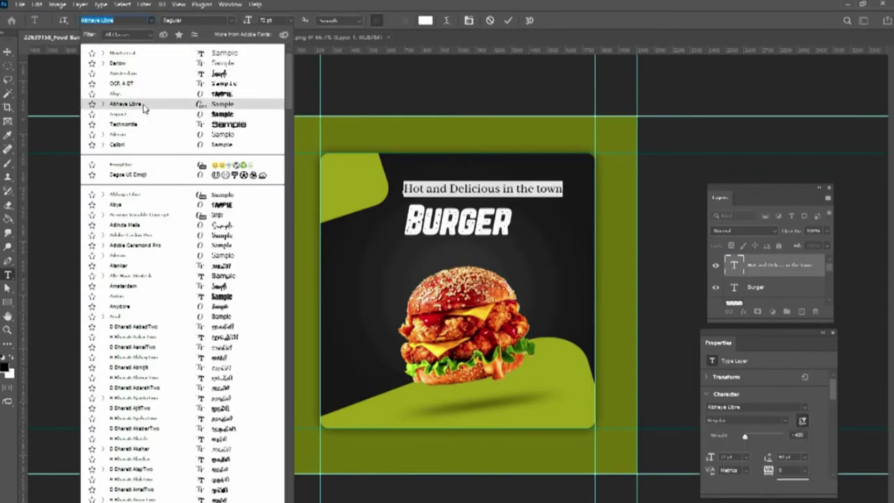
{"action": "left_click", "coordinate": [144, 74]}
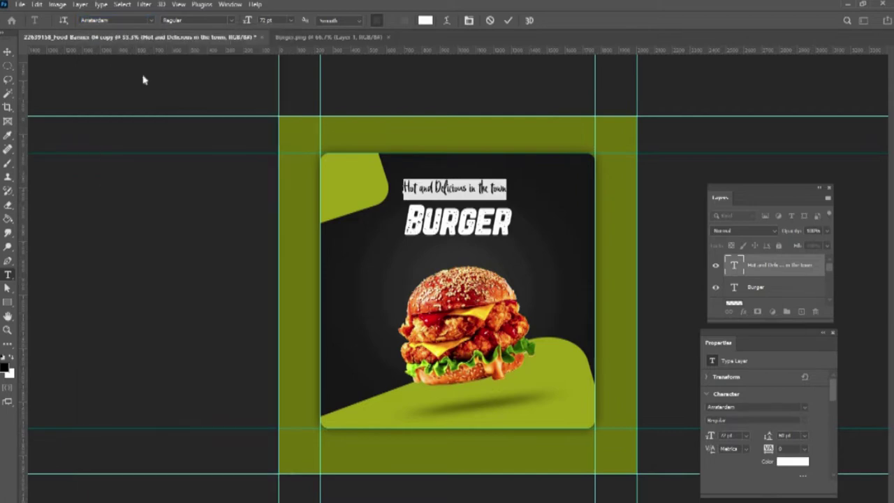
{"action": "key", "text": "ctrl+Return"}
- Move the tagline down close to the Burger heading and increase its font size to 76 pt
{"action": "mouse_move", "coordinate": [450, 203]}
{"action": "left_mouse_down"}
{"action": "mouse_move", "coordinate": [450, 191]}
{"action": "mouse_move", "coordinate": [450, 213]}
{"action": "left_mouse_up"}
{"action": "left_click", "coordinate": [444, 198]}
{"action": "key", "text": "ctrl+a"}
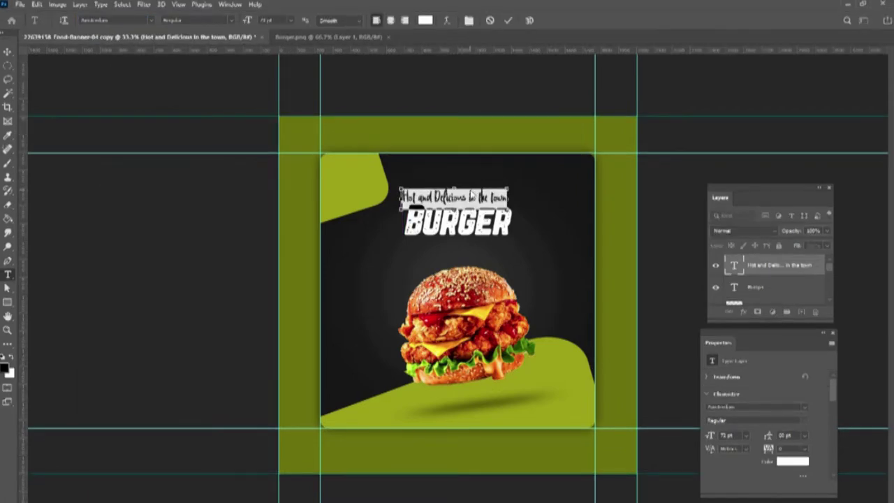
{"action": "key", "text": "ctrl+shift+period"}
{"action": "left_click", "coordinate": [469, 187]}
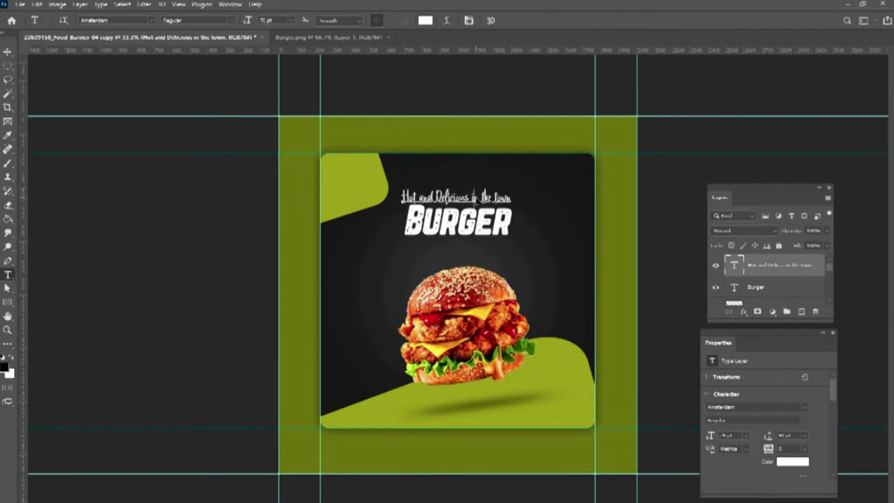
- Recolour the tagline text light green, sampling from the accent wedge
{"action": "double_click", "coordinate": [733, 266]}
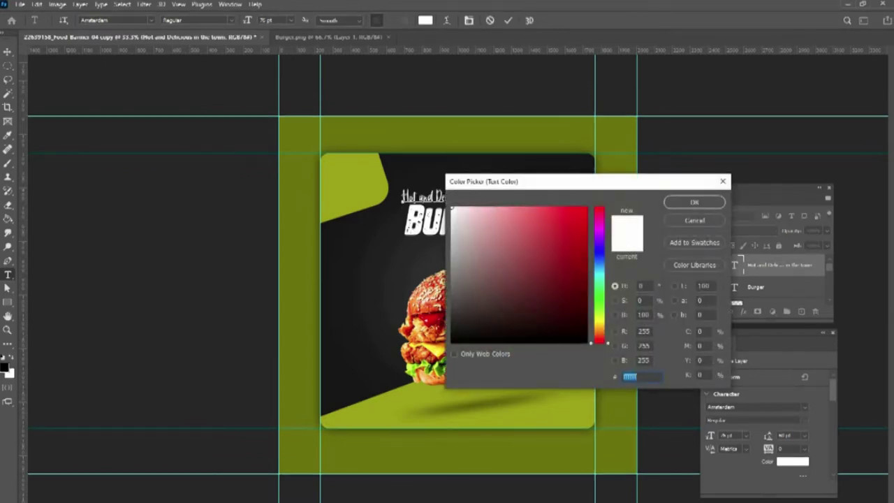
{"action": "left_click", "coordinate": [560, 410]}
{"action": "left_click", "coordinate": [694, 201]}
{"action": "left_click", "coordinate": [724, 270]}
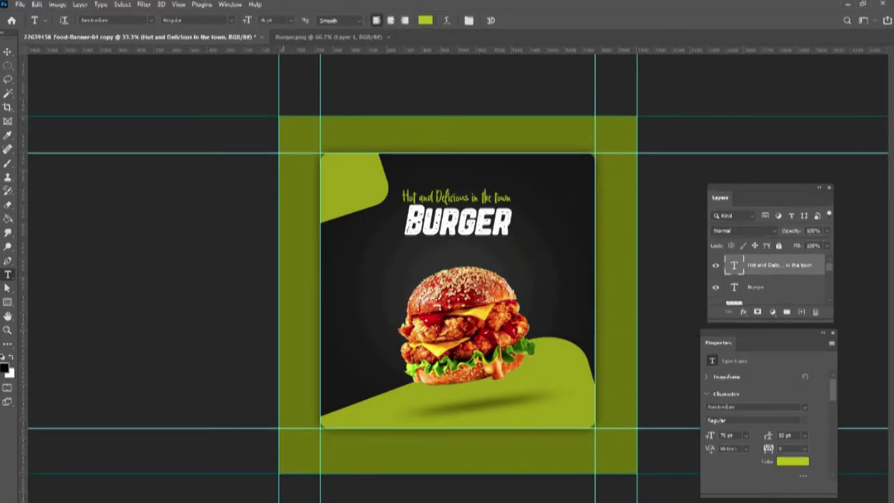
- Copy the two lines "Offer valid for limited time" from the source text file
{"action": "key", "text": "alt+Tab"}
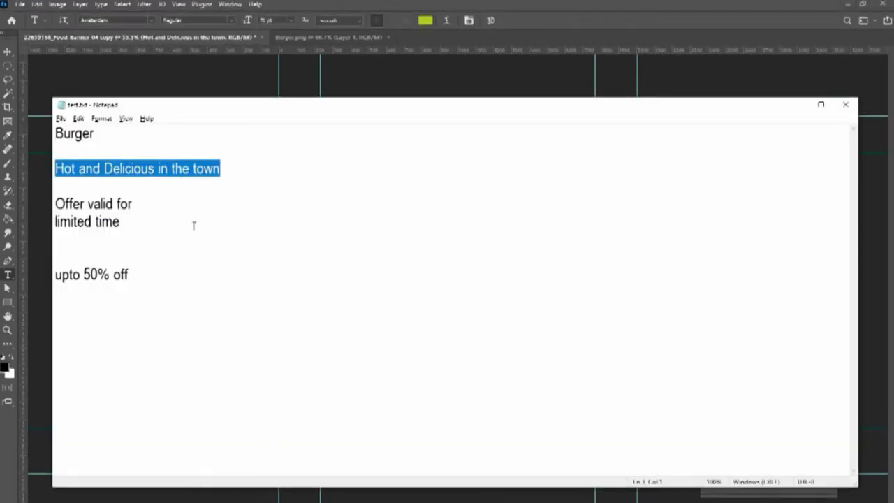
{"action": "left_click_drag", "start_coordinate": [146, 205], "coordinate": [46, 203]}
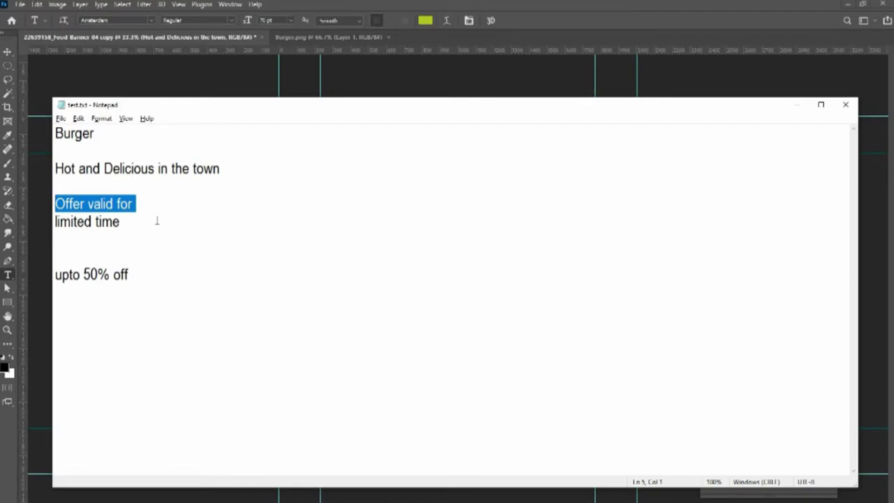
{"action": "left_click_drag", "start_coordinate": [157, 222], "coordinate": [46, 199]}
{"action": "key", "text": "alt+Tab"}
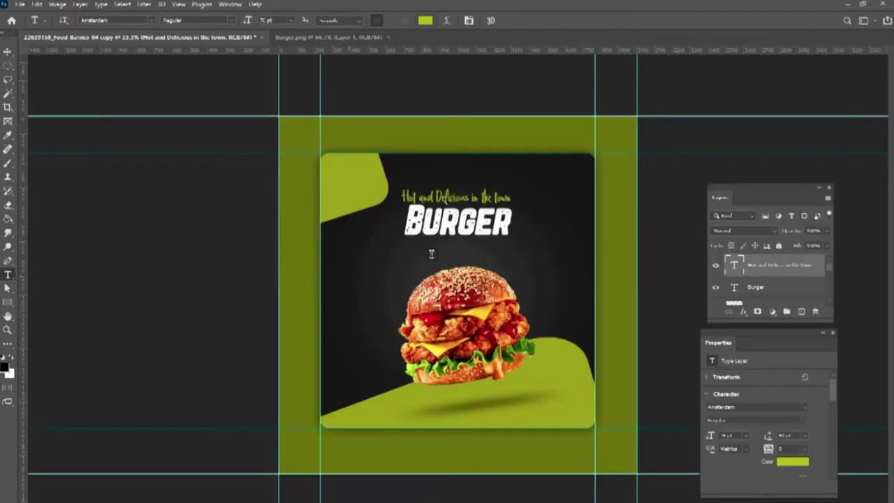
- Duplicate the tagline below the Burger heading, replace its text with the copied "Offer valid for limited time" lines and enlarge it
{"action": "left_click_drag", "start_coordinate": [442, 198], "coordinate": [422, 259]}
{"action": "left_click", "coordinate": [442, 261]}
{"action": "key", "text": "ctrl+a"}
{"action": "key", "text": "ctrl+v"}
{"action": "key", "text": "ctrl+Return"}
{"action": "key", "text": "ctrl+t"}
{"action": "key", "text": "Return"}
- Recolour the offer text white with ffffff and tilt it slightly counter-clockwise
{"action": "key", "text": "t"}
{"action": "double_click", "coordinate": [420, 257]}
{"action": "key", "text": "ctrl+a"}
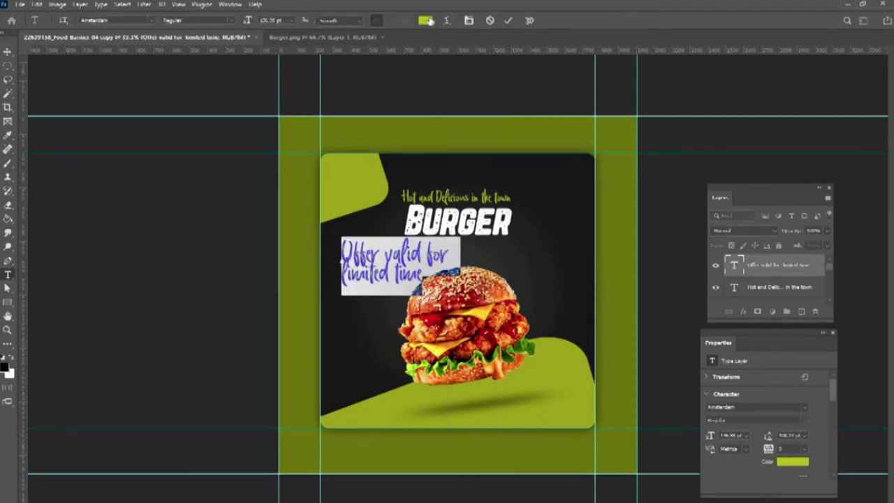
{"action": "left_click", "coordinate": [426, 20]}
{"action": "type", "text": "ffffff"}
{"action": "key", "text": "Return"}
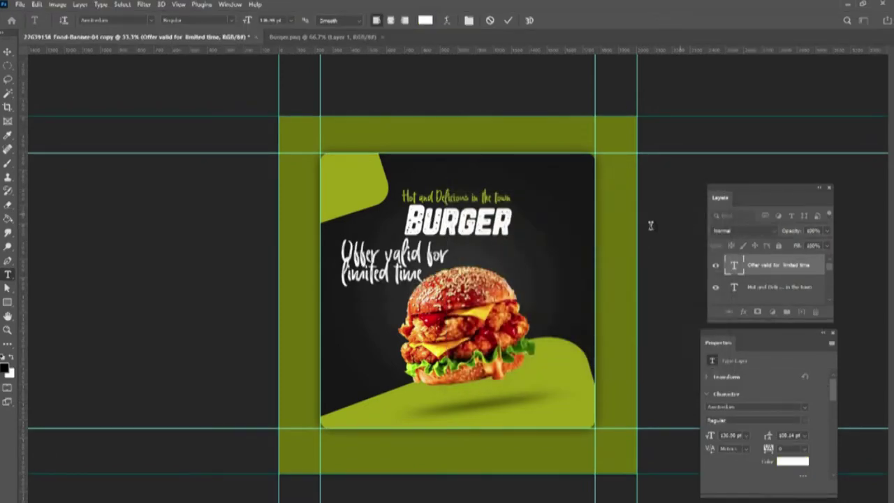
{"action": "key", "text": "ctrl+Return"}
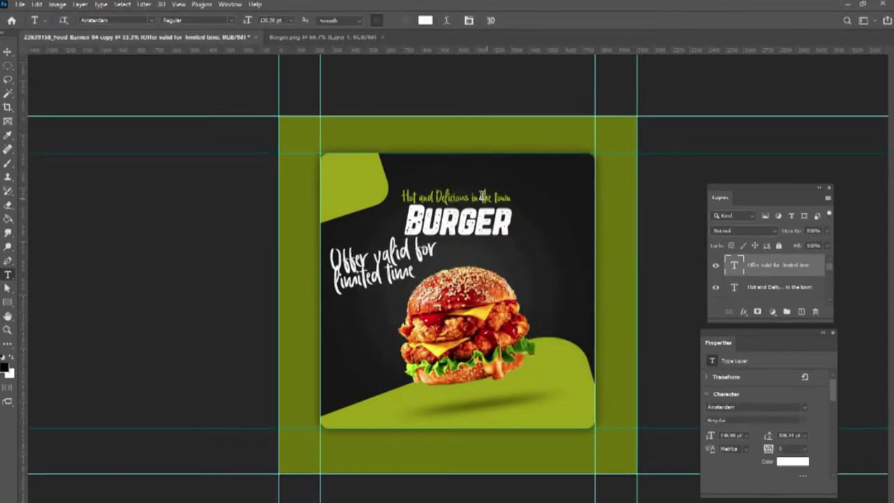
- Split the tagline so "Hot and Delicious" stays above the Burger heading and "in the town" sits below its end as separate text
{"action": "left_click", "coordinate": [475, 196]}
{"action": "key", "text": "ctrl+c"}
{"action": "key", "text": "ctrl+Return"}
{"action": "left_click_drag", "start_coordinate": [441, 198], "coordinate": [503, 244], "text": "ctrl+alt"}
{"action": "left_click", "coordinate": [498, 252]}
{"action": "key", "text": "ctrl+a"}
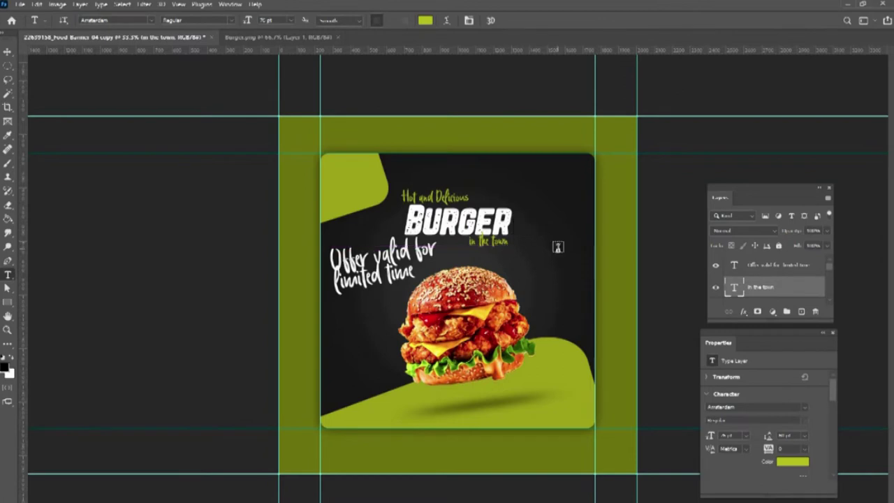
{"action": "left_click_drag", "start_coordinate": [439, 200], "coordinate": [442, 198]}
- Change the font of the offer text to Roboto Light
{"action": "left_click_drag", "start_coordinate": [395, 263], "coordinate": [398, 268]}
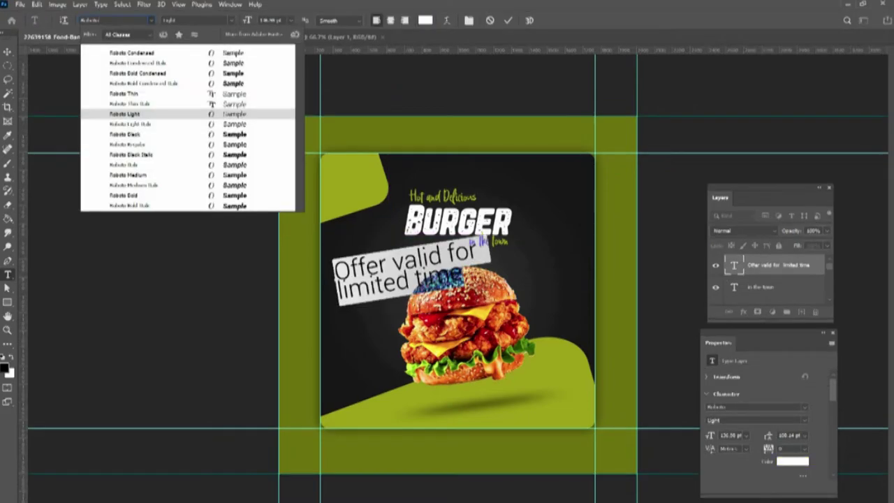
{"action": "key", "text": "Return"}
{"action": "key", "text": "ctrl+Return"}
- Move the offer text to the upper right side of the burger and scale it down to fit the dark area
{"action": "left_click_drag", "start_coordinate": [423, 271], "coordinate": [558, 280]}
{"action": "key", "text": "ctrl+t"}
{"action": "left_click_drag", "start_coordinate": [624, 278], "coordinate": [504, 288]}
{"action": "key", "text": "Return"}
- Recolour the "limited time" line green, sampling from the green shape below the burger
{"action": "key", "text": "t"}
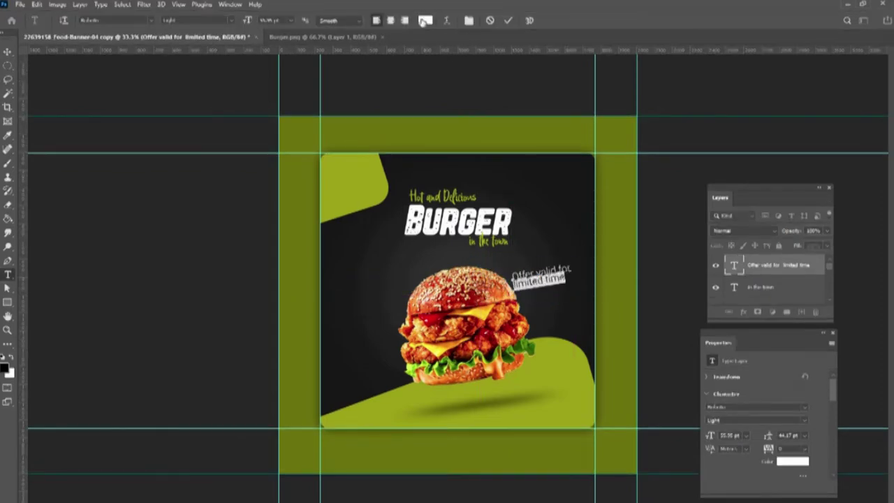
{"action": "left_click", "coordinate": [424, 20]}
{"action": "left_click", "coordinate": [578, 405]}
{"action": "key", "text": "Return"}
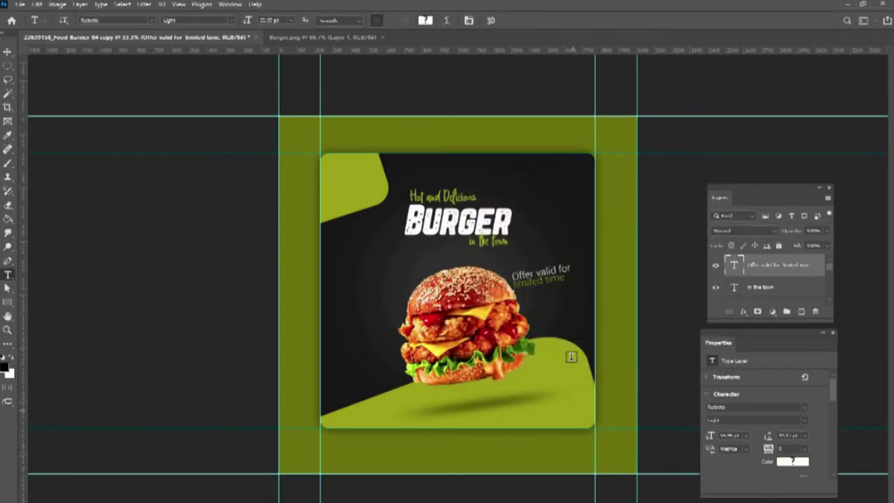
- Set the line spacing of the whole offer text to Auto
{"action": "left_click", "coordinate": [549, 282]}
{"action": "key", "text": "ctrl+a"}
{"action": "left_click", "coordinate": [541, 271]}
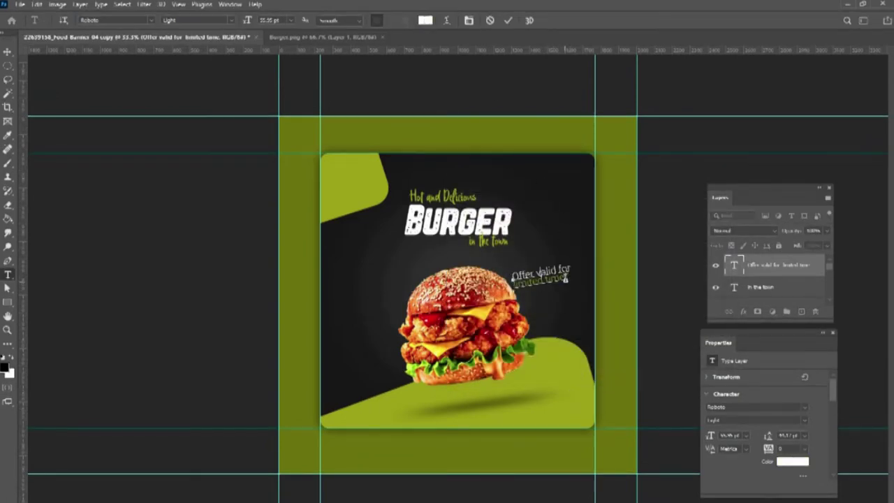
{"action": "left_click", "coordinate": [470, 21]}
{"action": "left_click", "coordinate": [673, 261]}
{"action": "left_click", "coordinate": [662, 271]}
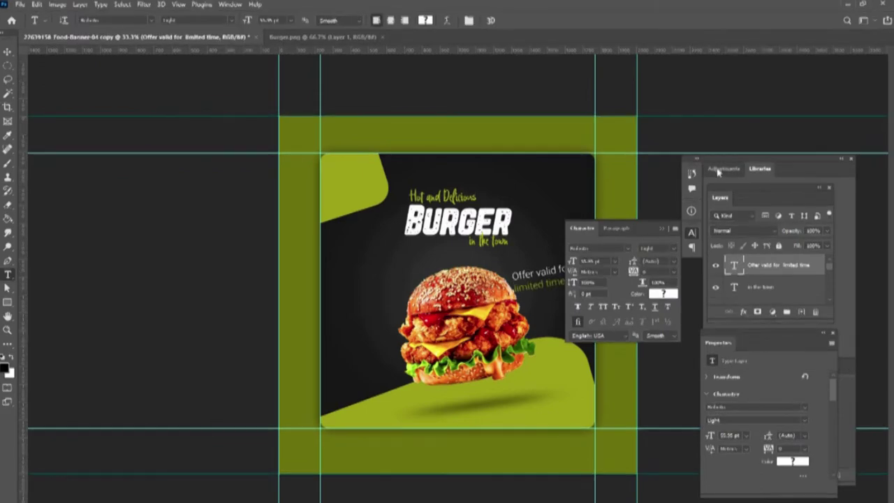
{"action": "left_click", "coordinate": [851, 161]}
- Recolour the "limited time" line a brighter, more saturated green
{"action": "left_click_drag", "start_coordinate": [572, 282], "coordinate": [486, 290]}
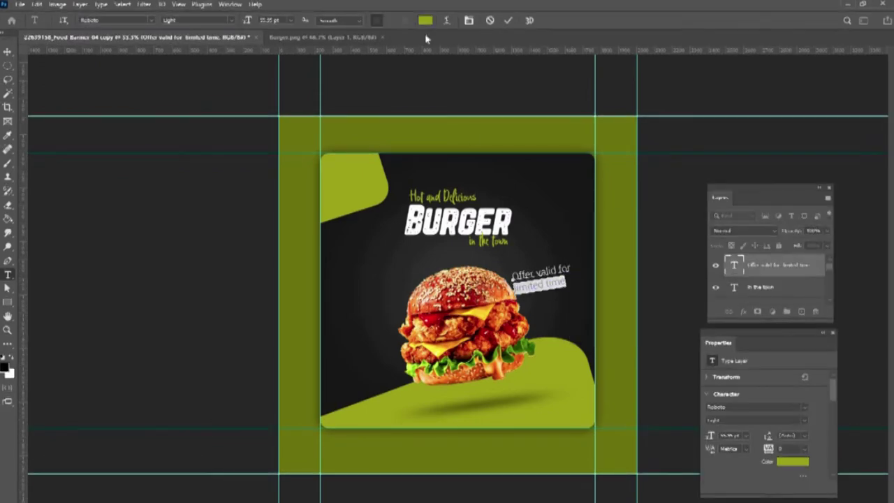
{"action": "left_click", "coordinate": [425, 21]}
{"action": "left_click", "coordinate": [564, 287]}
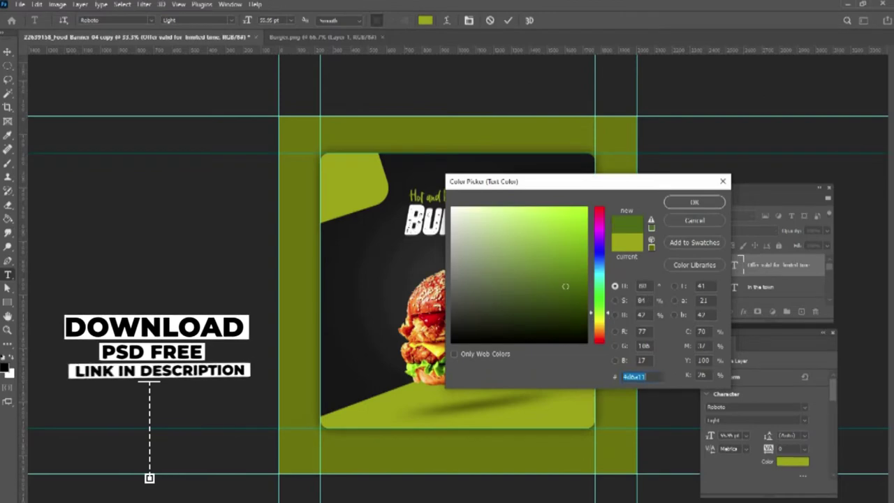
{"action": "left_click", "coordinate": [694, 203]}
{"action": "left_click", "coordinate": [625, 217]}
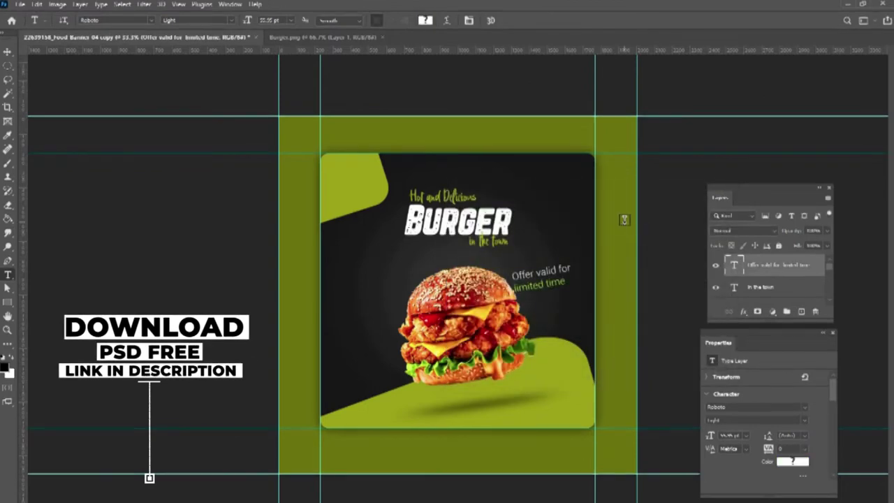
- Apply All Caps to the whole offer text
{"action": "left_click", "coordinate": [543, 278]}
{"action": "key", "text": "ctrl+a"}
{"action": "left_click", "coordinate": [468, 20]}
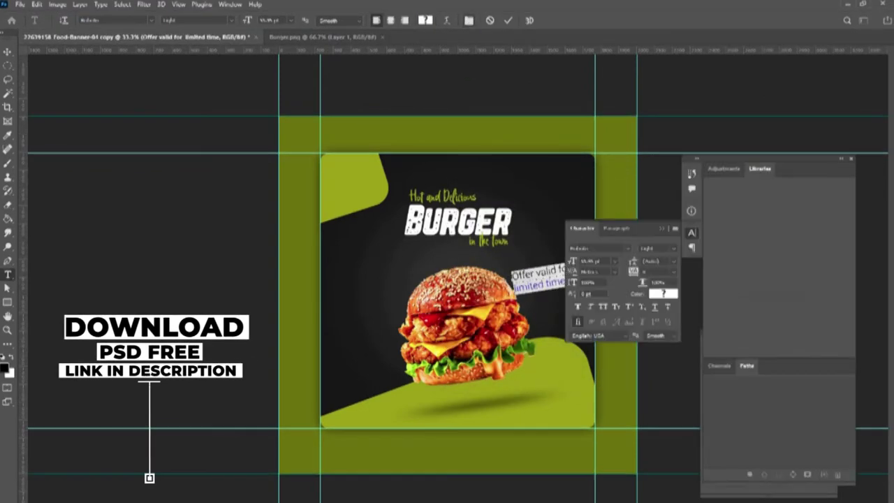
{"action": "left_click", "coordinate": [850, 160]}
{"action": "key", "text": "ctrl+Return"}
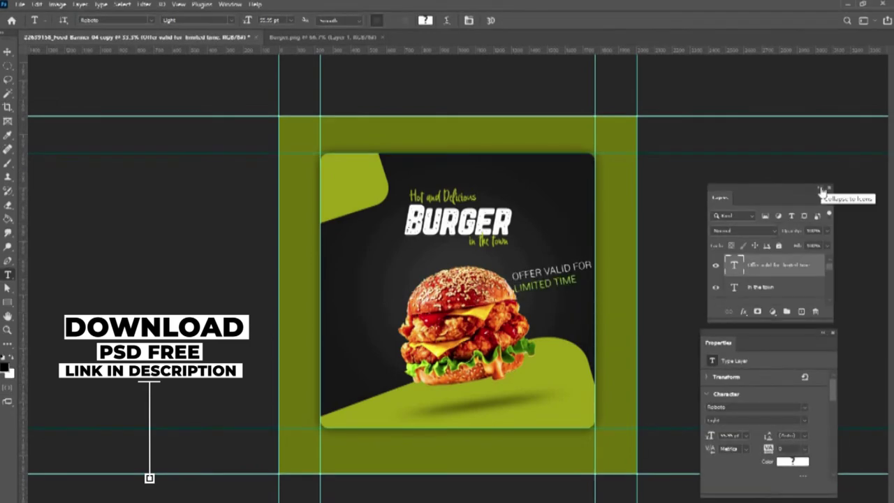
- Nudge the offer text slightly up and change its font style to Medium
{"action": "left_click_drag", "start_coordinate": [569, 268], "coordinate": [568, 264]}
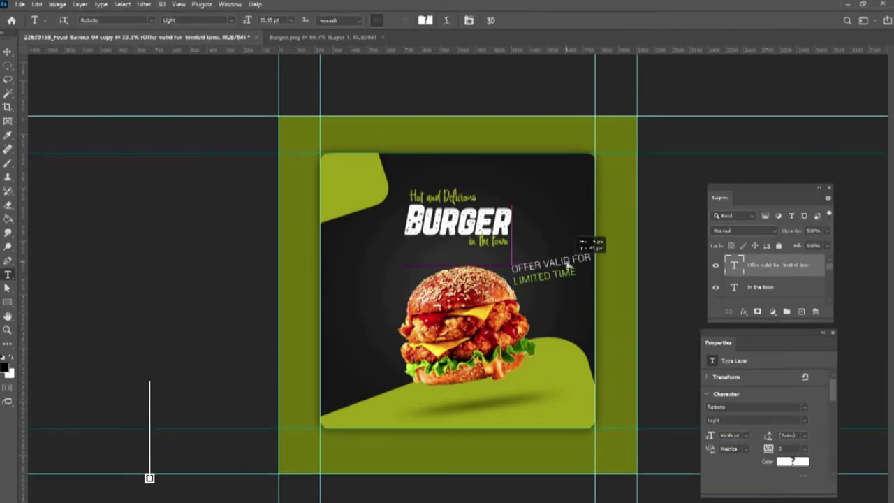
{"action": "left_click", "coordinate": [566, 261]}
{"action": "key", "text": "ctrl+a"}
{"action": "left_click", "coordinate": [196, 20]}
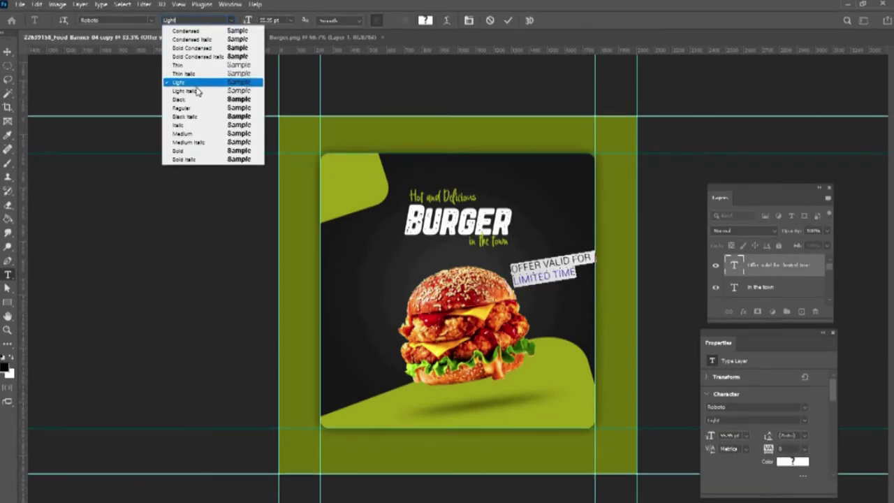
{"action": "left_click", "coordinate": [207, 134]}
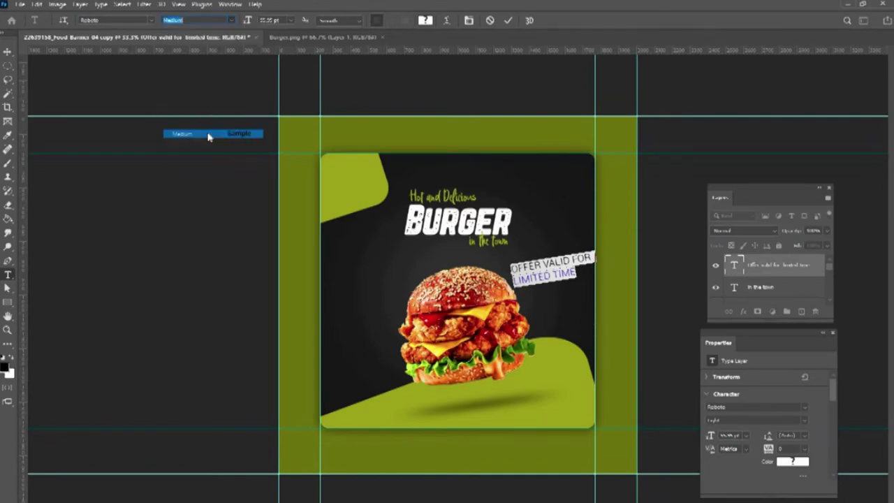
{"action": "left_click", "coordinate": [208, 136]}
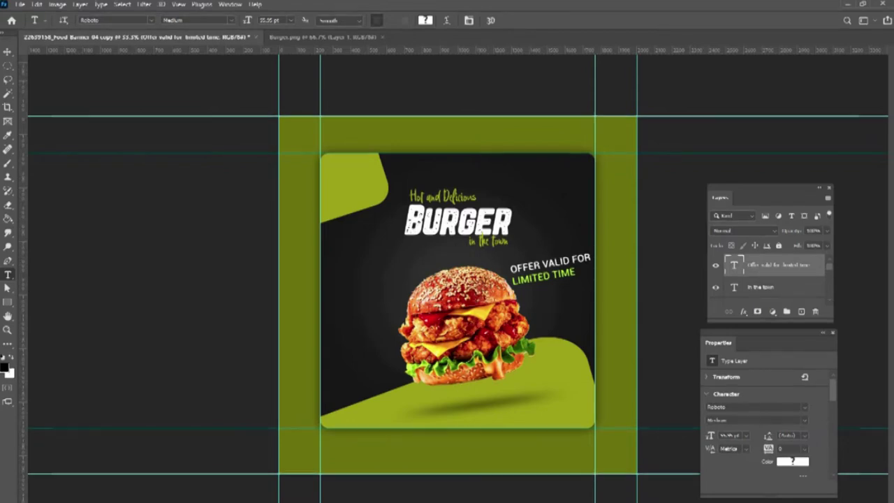
- Copy "upto 50% off" from the source text file
{"action": "key", "text": "alt+Tab"}
{"action": "left_click_drag", "start_coordinate": [169, 279], "coordinate": [25, 285]}
{"action": "left_click", "coordinate": [84, 290]}
{"action": "left_click_drag", "start_coordinate": [133, 276], "coordinate": [25, 280]}
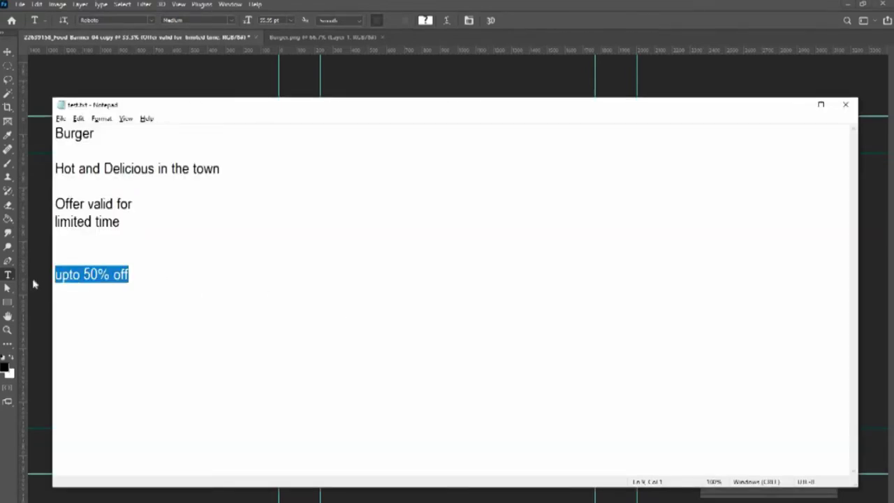
{"action": "key", "text": "alt+Tab"}
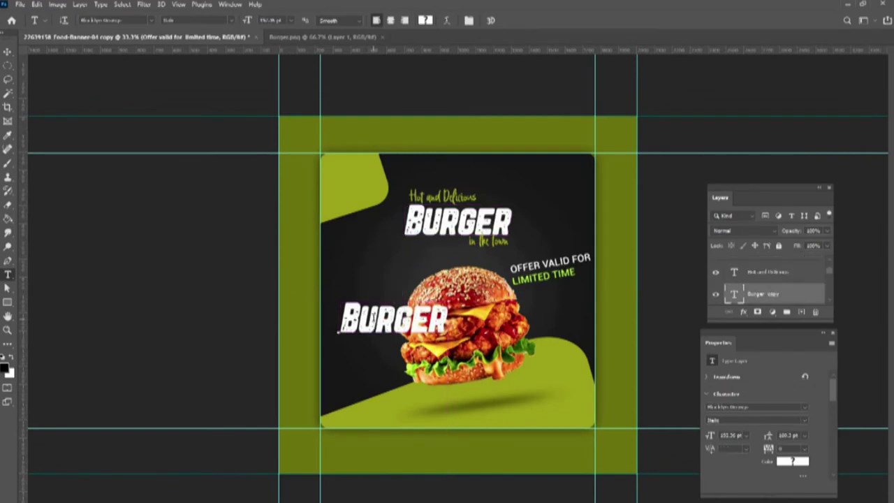
- Change the duplicated Burger heading beside the burger to "50%" and position it at the burger's left edge
{"action": "double_click", "coordinate": [370, 320]}
{"action": "type", "text": "50%"}
{"action": "key", "text": "ctrl+Return"}
{"action": "left_click_drag", "start_coordinate": [374, 319], "coordinate": [368, 323]}
- Duplicate the "Hot and Delicious" tagline above the 50% text and change its wording to "upto"
{"action": "left_click_drag", "start_coordinate": [455, 202], "coordinate": [368, 302]}
{"action": "double_click", "coordinate": [364, 299]}
{"action": "type", "text": "upto 50% off"}
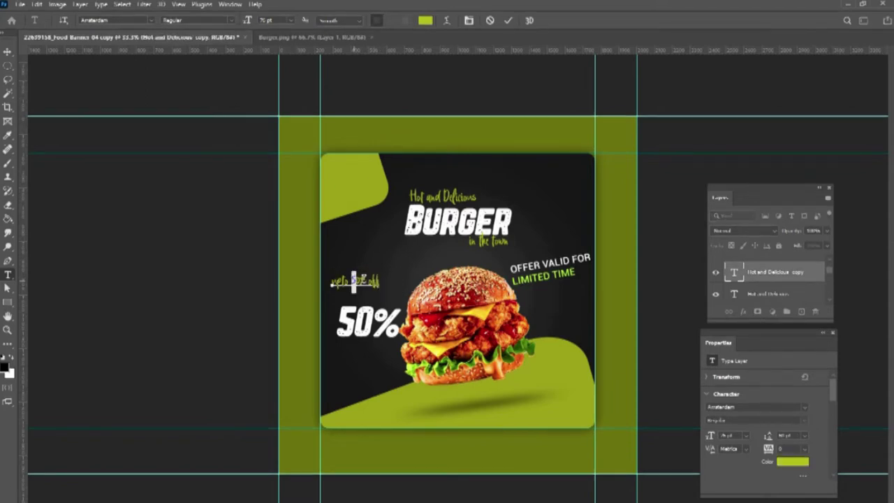
{"action": "key", "text": "BackSpace"}
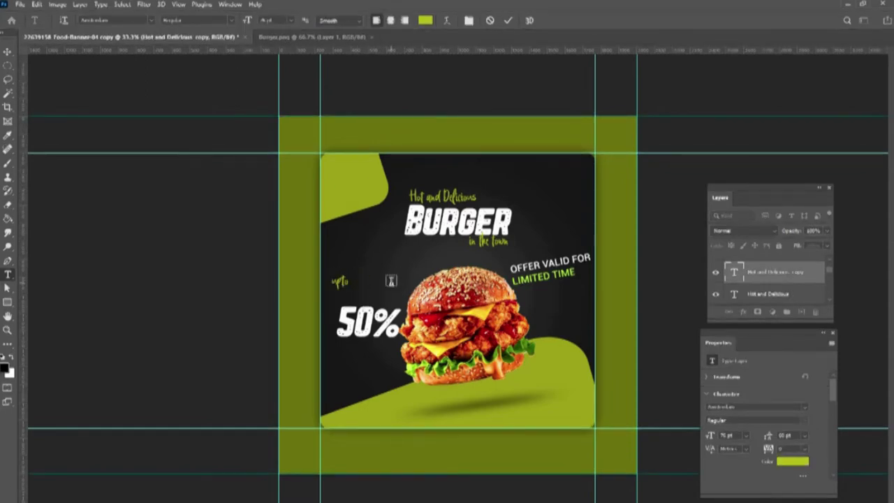
{"action": "key", "text": "ctrl+Return"}
{"action": "left_click_drag", "start_coordinate": [342, 284], "coordinate": [346, 293]}
- Duplicate the "upto" text below the 50% text, change it to "off" and enlarge it
{"action": "left_click_drag", "start_coordinate": [343, 292], "coordinate": [367, 368]}
{"action": "left_click", "coordinate": [374, 363]}
{"action": "key", "text": "ctrl+a"}
{"action": "type", "text": "off"}
{"action": "key", "text": "ctrl+Return"}
{"action": "key", "text": "ctrl+t"}
{"action": "key", "text": "Return"}
- Enlarge the "upto" text and place it just above the 50% text
{"action": "left_click", "coordinate": [344, 295]}
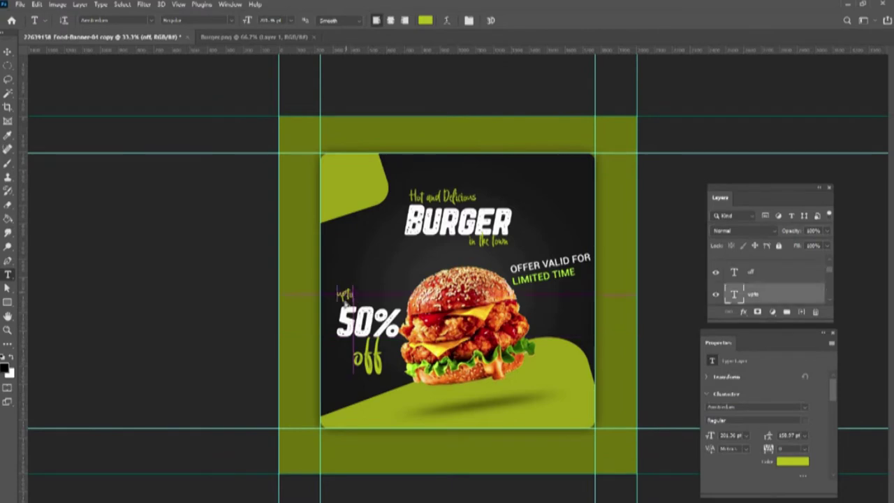
{"action": "key", "text": "ctrl+Return"}
{"action": "key", "text": "ctrl+t"}
{"action": "mouse_move", "coordinate": [364, 306]}
{"action": "left_mouse_down"}
{"action": "mouse_move", "coordinate": [389, 304]}
{"action": "mouse_move", "coordinate": [356, 280]}
{"action": "mouse_move", "coordinate": [358, 292]}
{"action": "left_mouse_up"}
{"action": "key", "text": "Return"}
{"action": "key", "text": "Return"}
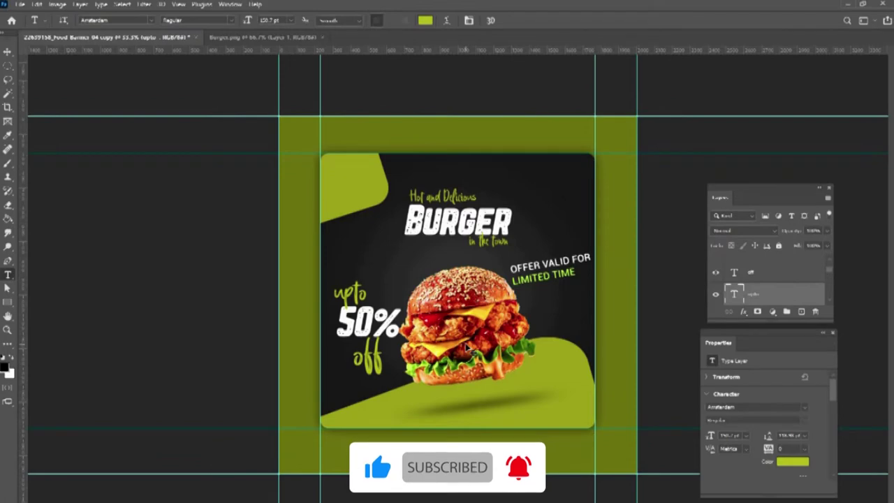
- Select the burger image layer and move the burger slightly down
{"action": "right_click", "coordinate": [465, 339]}
{"action": "left_click", "coordinate": [481, 345]}
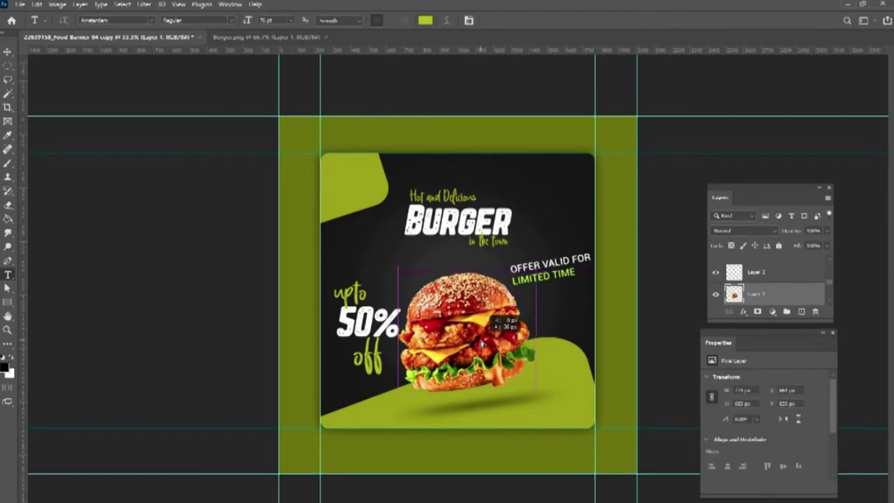
- Add a Pattern Overlay in Multiply mode with the black dotted pattern to the green shape beneath the burger
{"action": "right_click", "coordinate": [484, 405], "text": "ctrl"}
{"action": "left_click", "coordinate": [513, 411]}
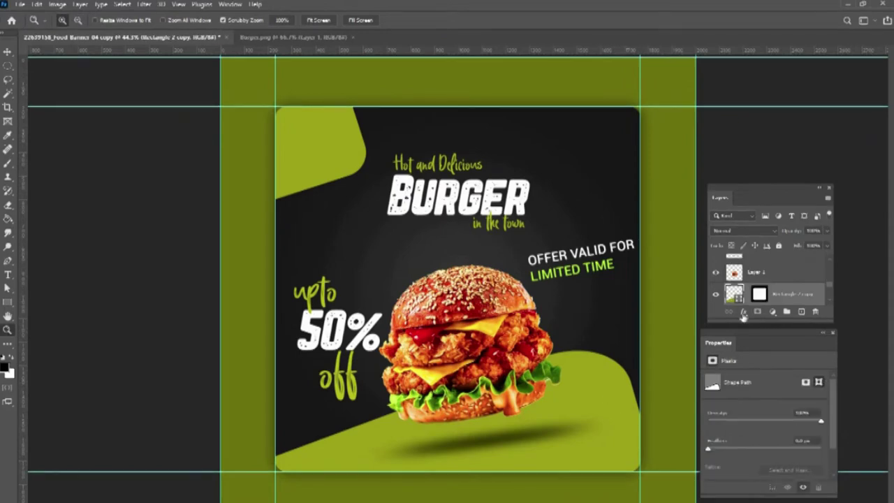
{"action": "left_click", "coordinate": [744, 312]}
{"action": "left_click", "coordinate": [768, 402]}
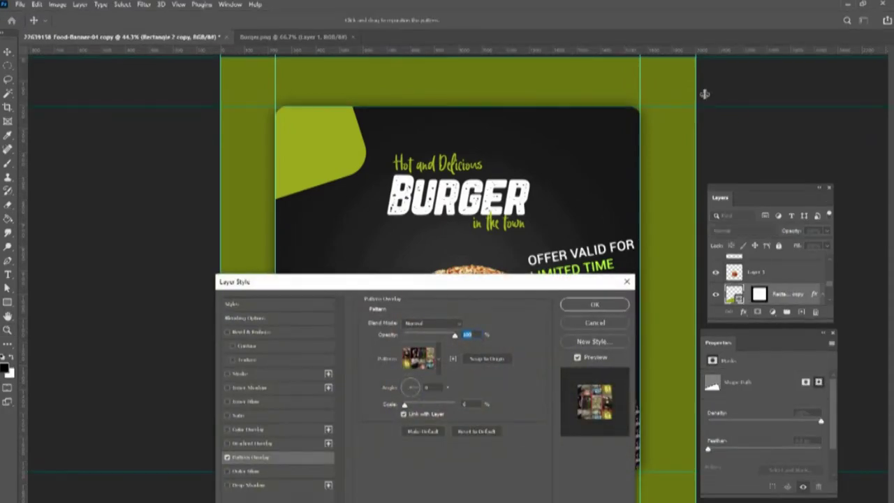
{"action": "left_click_drag", "start_coordinate": [467, 283], "coordinate": [716, 30]}
{"action": "left_click", "coordinate": [687, 105]}
{"action": "left_click", "coordinate": [666, 169]}
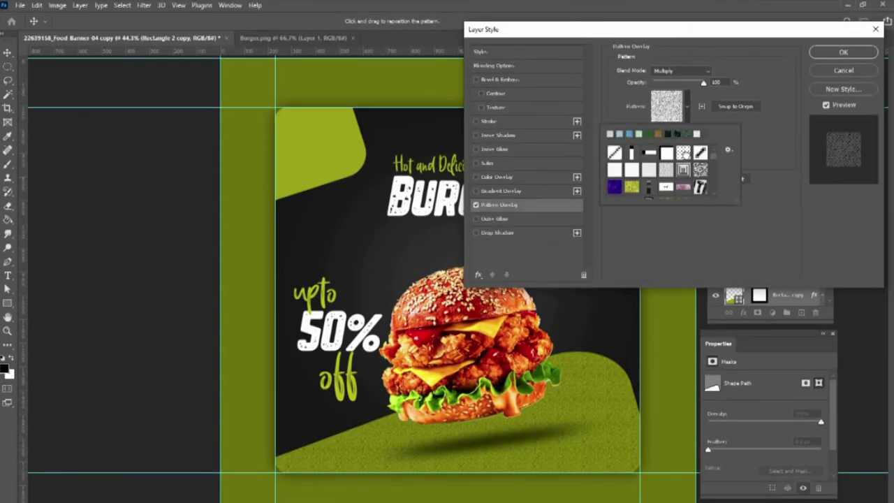
{"action": "left_click", "coordinate": [683, 151]}
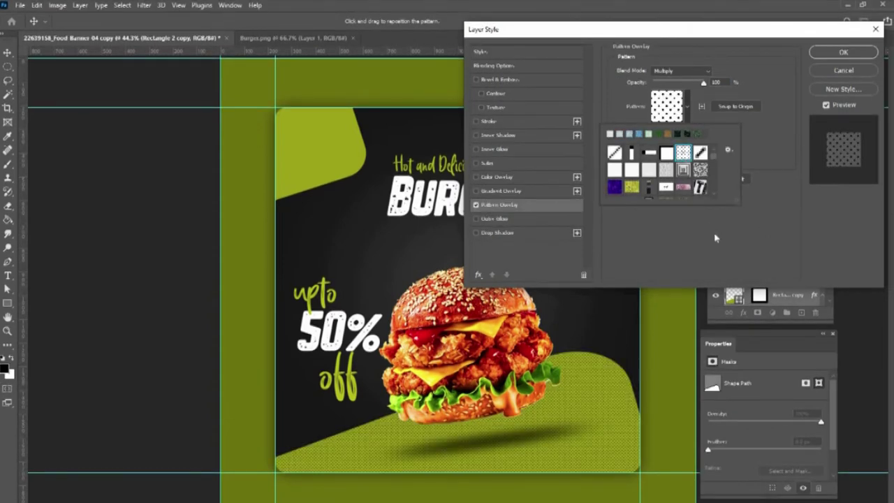
- Lower the pattern overlay's opacity to a faint texture, adjust its scale and apply the layer style
{"action": "left_click", "coordinate": [681, 105]}
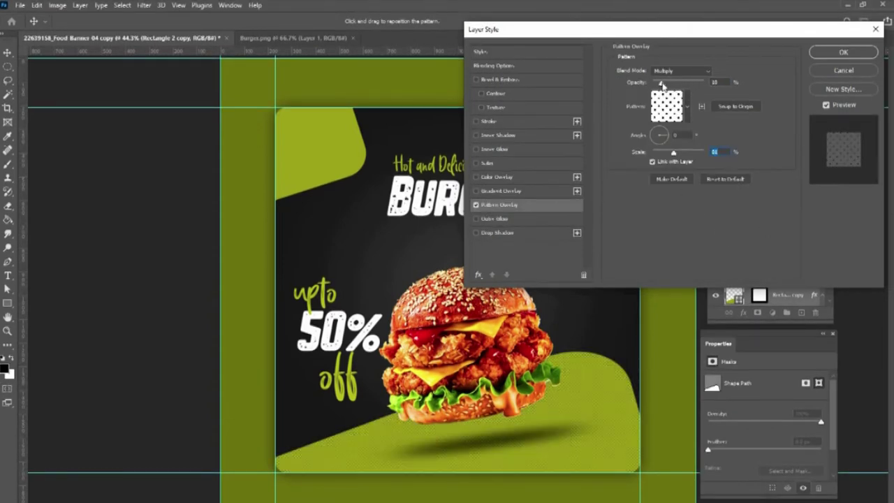
{"action": "left_click_drag", "start_coordinate": [688, 160], "coordinate": [677, 154]}
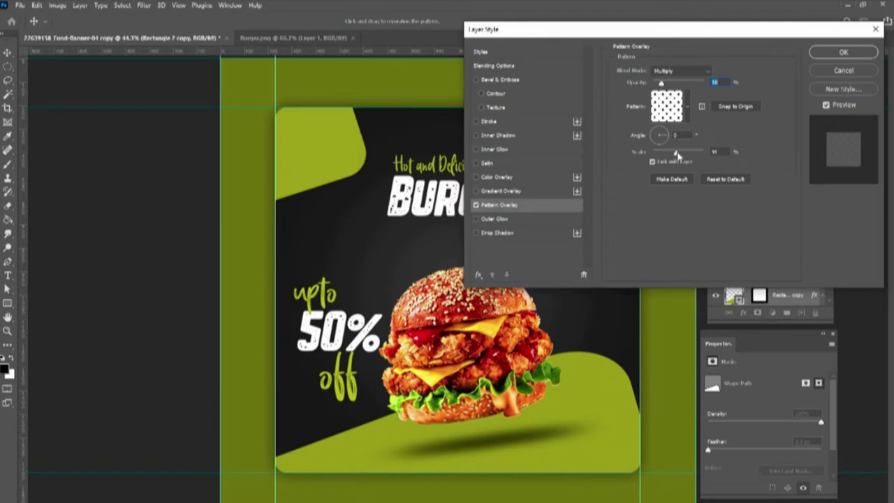
{"action": "left_click", "coordinate": [819, 56]}
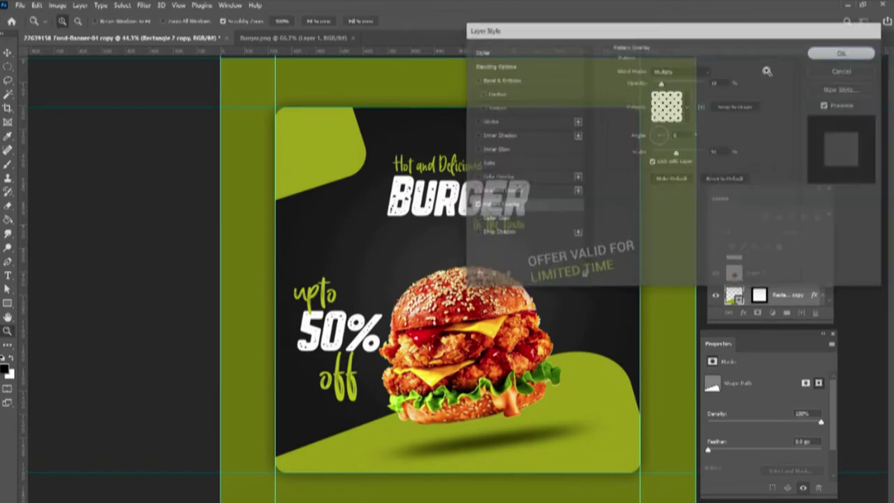
- Select the green shape in the banner's upper-left corner and apply the dotted Pattern Overlay in Multiply mode to it
{"action": "right_click", "coordinate": [335, 156], "text": "ctrl"}
{"action": "left_click", "coordinate": [350, 160]}
{"action": "left_click", "coordinate": [743, 314]}
{"action": "left_click", "coordinate": [768, 404]}
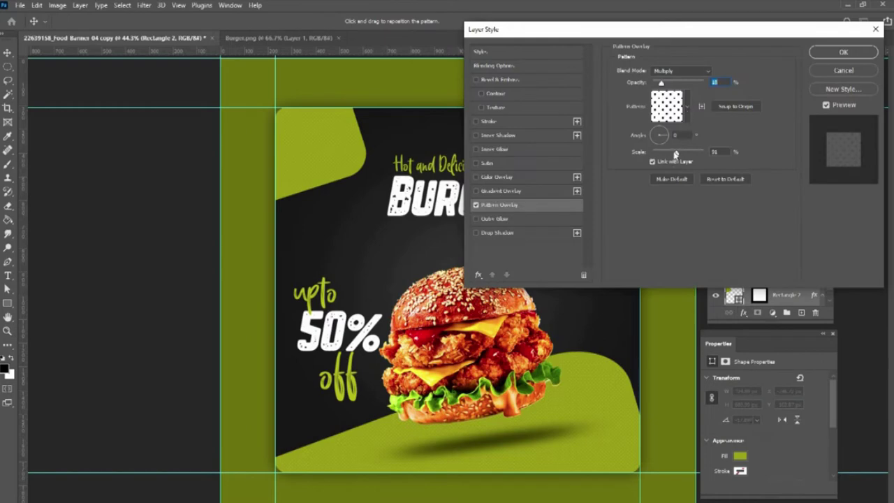
{"action": "left_click", "coordinate": [822, 54]}
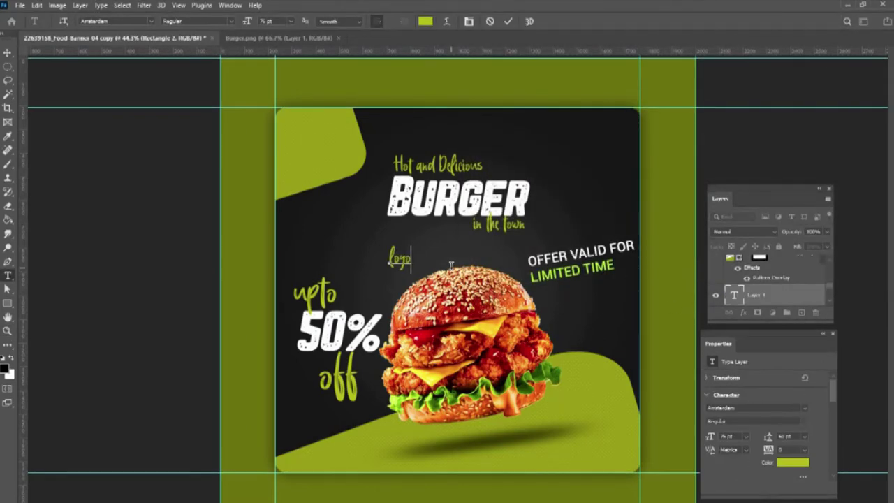
- Complete the "logo here" text, change its font to Roboto and place it on the upper-left green shape
{"action": "type", "text": "here"}
{"action": "key", "text": "ctrl+a"}
{"action": "left_click", "coordinate": [151, 21]}
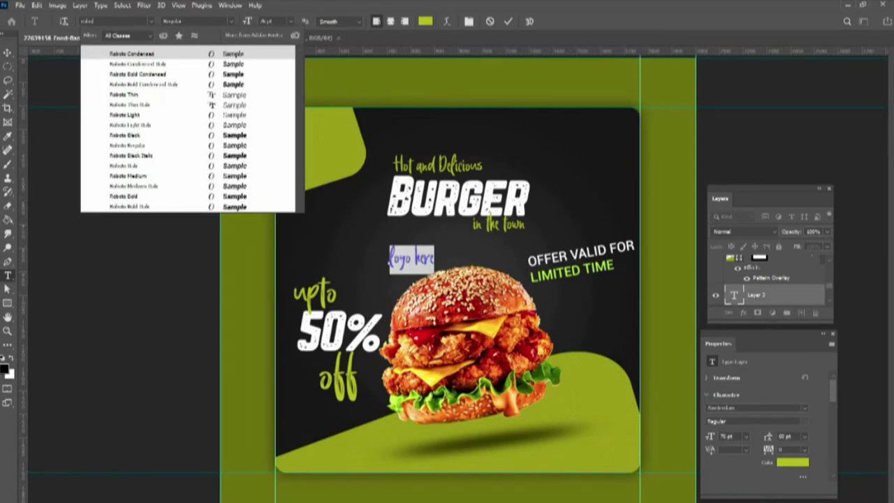
{"action": "left_click", "coordinate": [152, 99]}
{"action": "key", "text": "ctrl+Return"}
{"action": "left_click_drag", "start_coordinate": [417, 269], "coordinate": [310, 160], "text": "ctrl"}
- Recolour the "logo here" text black, change its font weight and reposition it within the green corner shape
{"action": "left_click", "coordinate": [310, 149]}
{"action": "key", "text": "ctrl+a"}
{"action": "left_click", "coordinate": [425, 21]}
{"action": "left_click", "coordinate": [507, 325]}
{"action": "left_click", "coordinate": [692, 202]}
{"action": "left_click", "coordinate": [231, 21]}
{"action": "left_click", "coordinate": [207, 150]}
{"action": "left_click", "coordinate": [342, 155]}
{"action": "left_click_drag", "start_coordinate": [358, 158], "coordinate": [327, 149]}
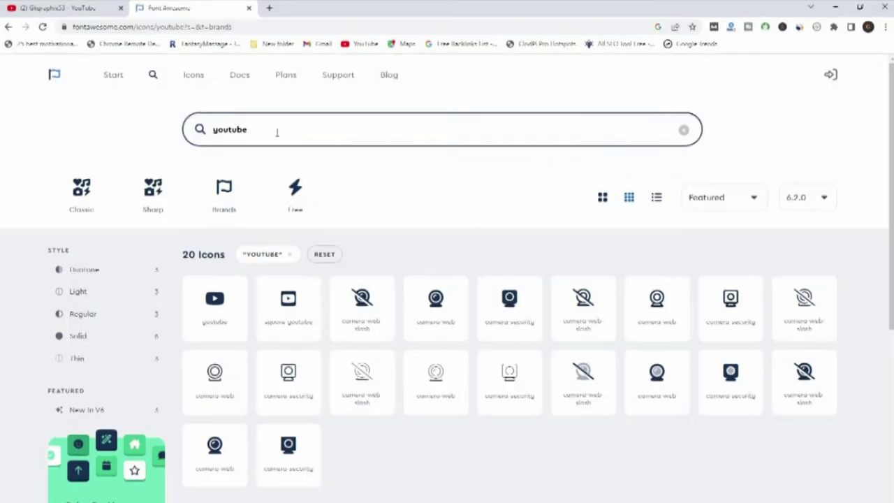
- Search Font Awesome for "instagram" and copy the glyph of the square-instagram icon
{"action": "triple_click", "coordinate": [275, 134]}
{"action": "type", "text": "instagra"}
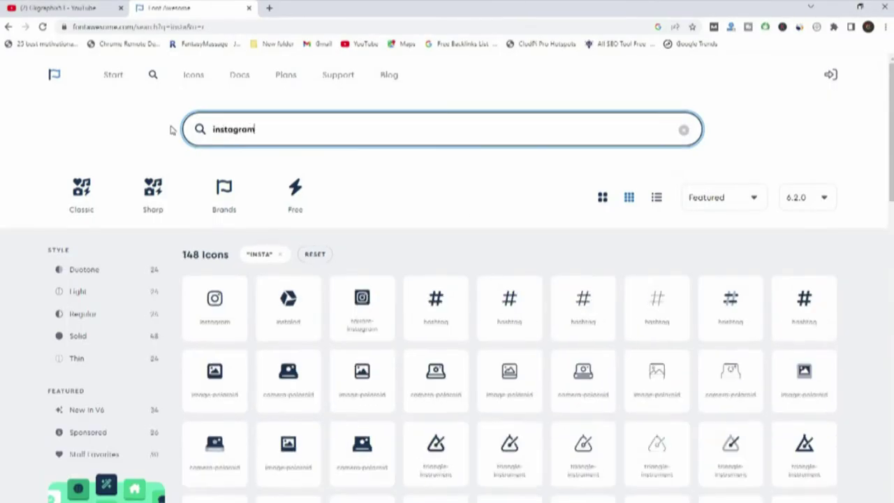
{"action": "type", "text": "m"}
{"action": "left_click", "coordinate": [289, 302]}
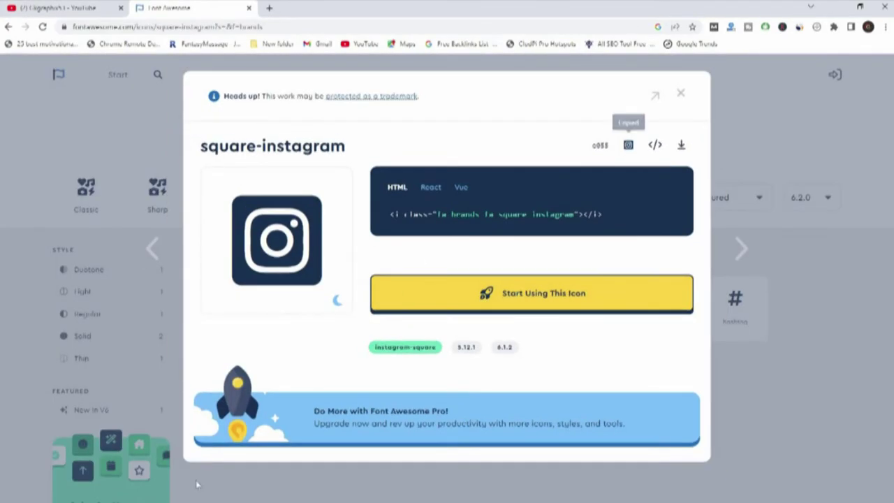
- Switch to Photoshop, duplicate the YouTube icon text beside itself and replace the copy with the Instagram glyph
{"action": "left_click", "coordinate": [145, 493]}
{"action": "left_click_drag", "start_coordinate": [453, 251], "coordinate": [500, 251]}
{"action": "double_click", "coordinate": [496, 251]}
{"action": "key", "text": "ctrl+v"}
{"action": "key", "text": "ctrl+Return"}
- Search Font Awesome for "facebook", copy the Facebook icon's glyph and return to the banner's leftmost icon text in Photoshop
{"action": "key", "text": "alt+Tab"}
{"action": "left_click", "coordinate": [112, 136]}
{"action": "key", "text": "ctrl+a"}
{"action": "type", "text": "facebook"}
{"action": "left_click", "coordinate": [435, 302]}
{"action": "left_click", "coordinate": [133, 279]}
{"action": "left_click", "coordinate": [362, 303]}
{"action": "left_click", "coordinate": [628, 147]}
{"action": "key", "text": "alt+Tab"}
{"action": "double_click", "coordinate": [362, 250]}
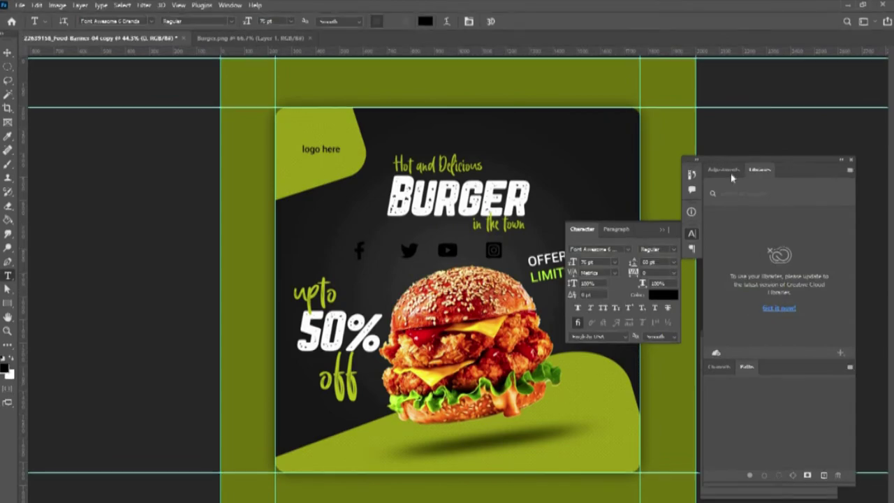
- Select the four social icon layers, distribute them evenly horizontally and move them to the banner's upper-right corner
{"action": "left_click", "coordinate": [850, 160]}
{"action": "left_click_drag", "start_coordinate": [831, 319], "coordinate": [822, 414]}
{"action": "scroll", "coordinate": [771, 301], "scroll_direction": "up", "scroll_amount": 4}
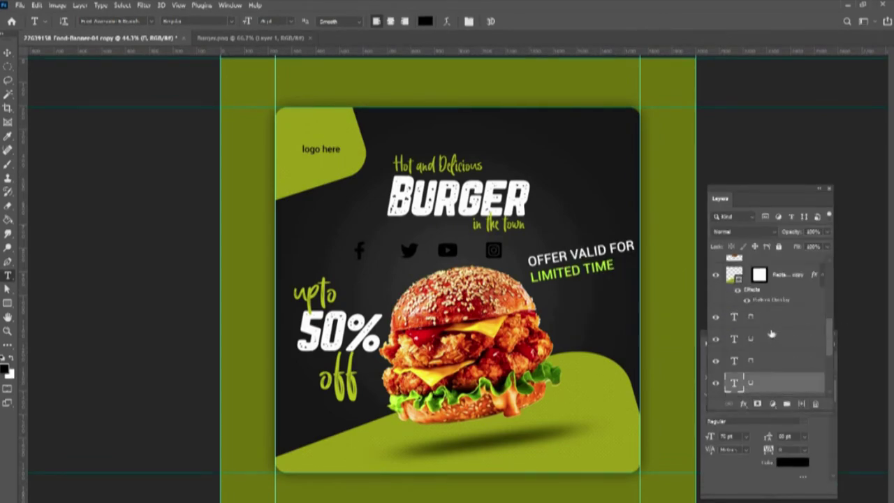
{"action": "left_click", "coordinate": [771, 321]}
{"action": "left_click", "coordinate": [771, 383], "text": "shift"}
{"action": "scroll", "coordinate": [776, 321], "scroll_direction": "down", "scroll_amount": 1}
{"action": "key", "text": "v"}
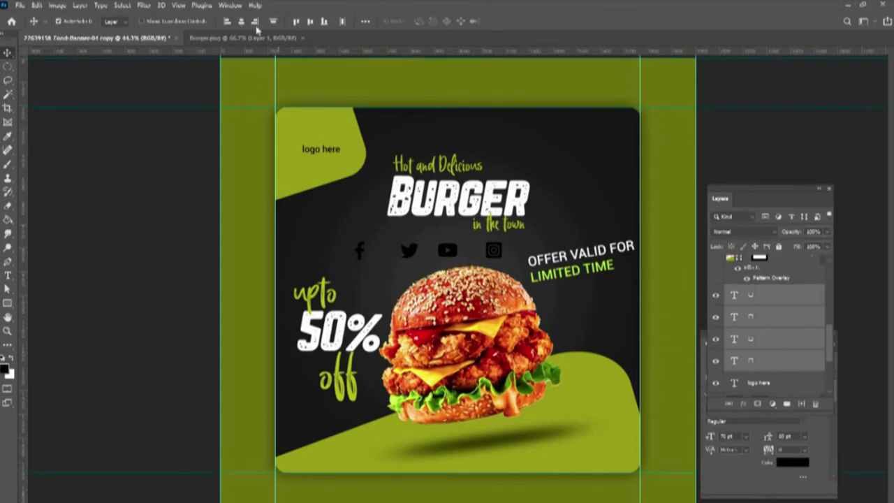
{"action": "left_click", "coordinate": [342, 22]}
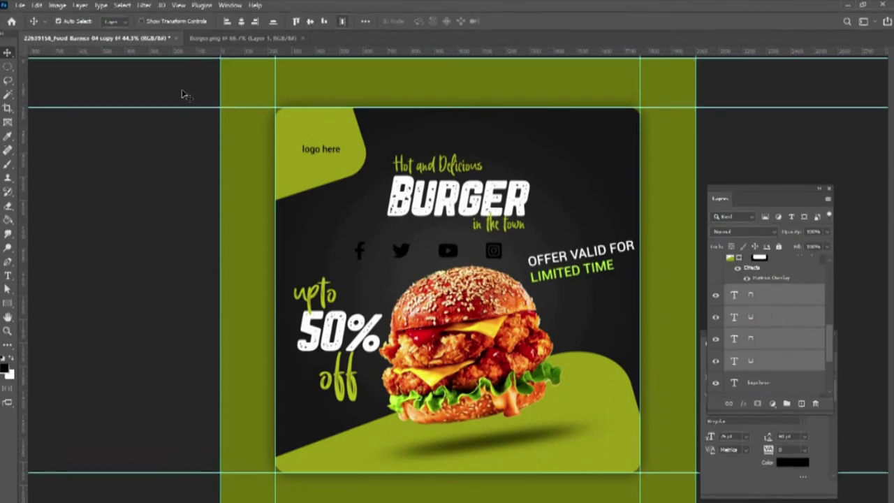
{"action": "left_click_drag", "start_coordinate": [499, 258], "coordinate": [618, 134]}
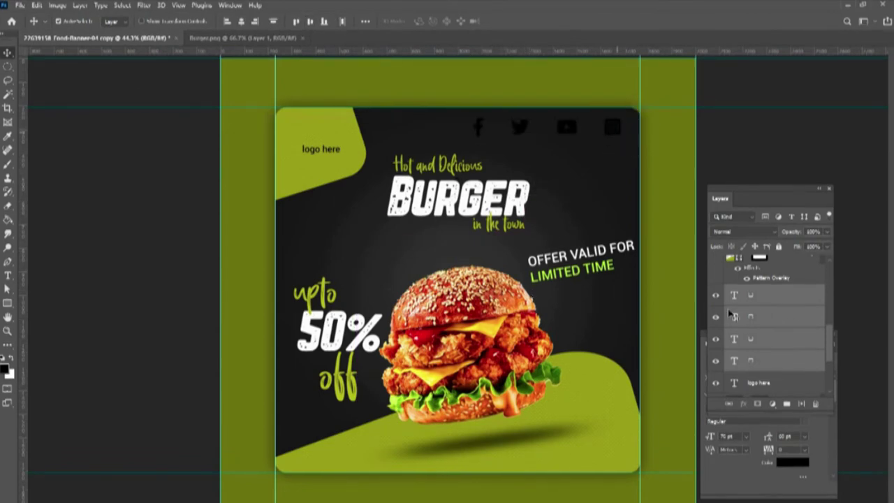
- Recolour the Instagram and YouTube icons with the green sampled from the existing artwork
{"action": "double_click", "coordinate": [735, 296]}
{"action": "left_click", "coordinate": [425, 21]}
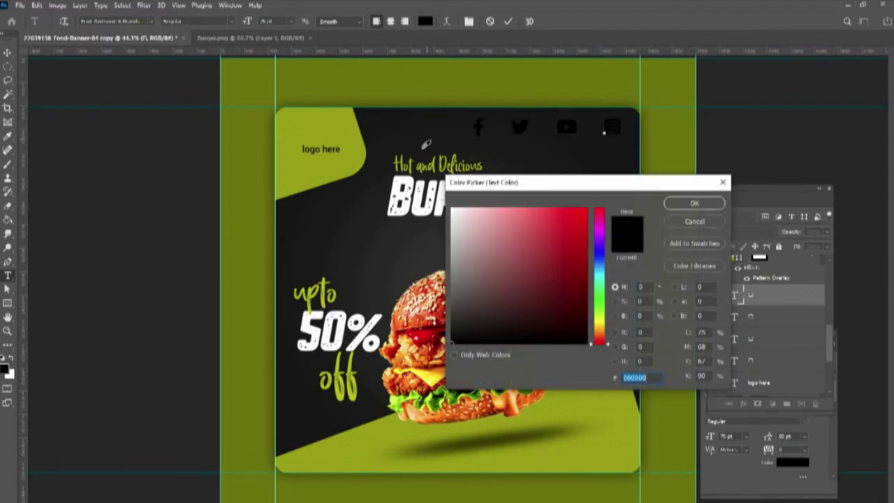
{"action": "left_click", "coordinate": [351, 160]}
{"action": "key", "text": "Return"}
{"action": "key", "text": "ctrl+Return"}
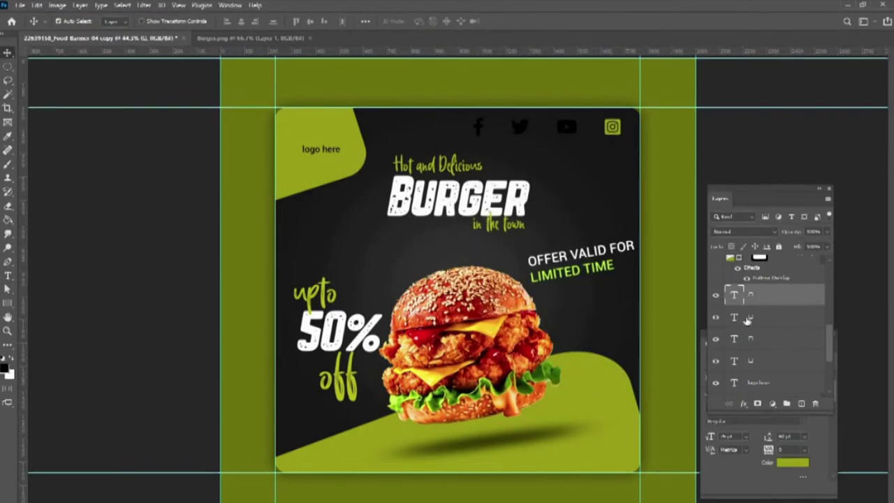
{"action": "double_click", "coordinate": [734, 317]}
{"action": "left_click", "coordinate": [425, 21]}
{"action": "left_click", "coordinate": [610, 121]}
{"action": "key", "text": "Return"}
{"action": "key", "text": "ctrl+Return"}
- Recolour the Twitter and Facebook icons with the green sampled from the upper-left corner shape
{"action": "double_click", "coordinate": [734, 339]}
{"action": "left_click", "coordinate": [426, 21]}
{"action": "left_click", "coordinate": [350, 160]}
{"action": "key", "text": "Return"}
{"action": "key", "text": "ctrl+Return"}
{"action": "double_click", "coordinate": [478, 126]}
{"action": "left_click", "coordinate": [425, 21]}
{"action": "left_click", "coordinate": [350, 161]}
{"action": "key", "text": "Return"}
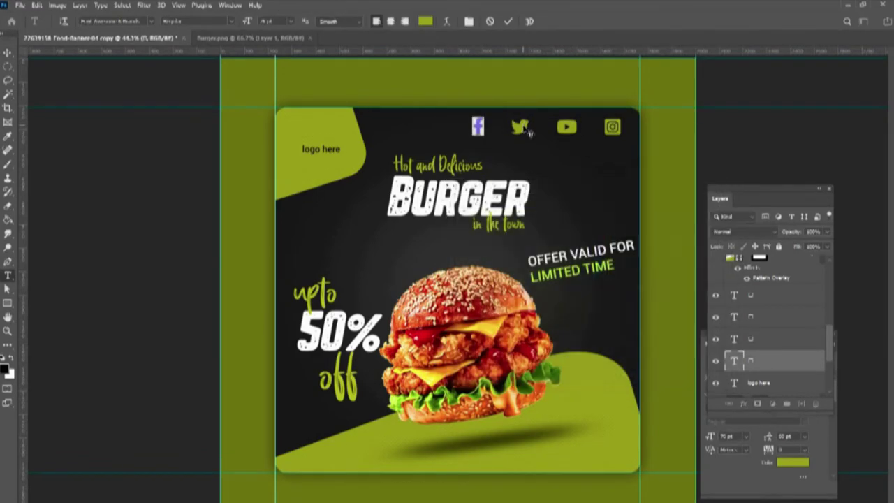
{"action": "key", "text": "ctrl+Return"}
- Select all four social icons and scale them down together in the banner's upper-right corner
{"action": "left_click", "coordinate": [789, 305], "text": "shift"}
{"action": "key", "text": "ctrl+t"}
{"action": "left_click_drag", "start_coordinate": [472, 127], "coordinate": [624, 123]}
{"action": "key", "text": "Return"}
- Move the Facebook, YouTube and Instagram icons closer to the Twitter icon to form a tight row
{"action": "key", "text": "z"}
{"action": "left_click_drag", "start_coordinate": [565, 189], "coordinate": [458, 201]}
{"action": "left_click_drag", "start_coordinate": [523, 198], "coordinate": [562, 195]}
{"action": "left_click_drag", "start_coordinate": [763, 189], "coordinate": [766, 254]}
{"action": "left_click", "coordinate": [779, 425]}
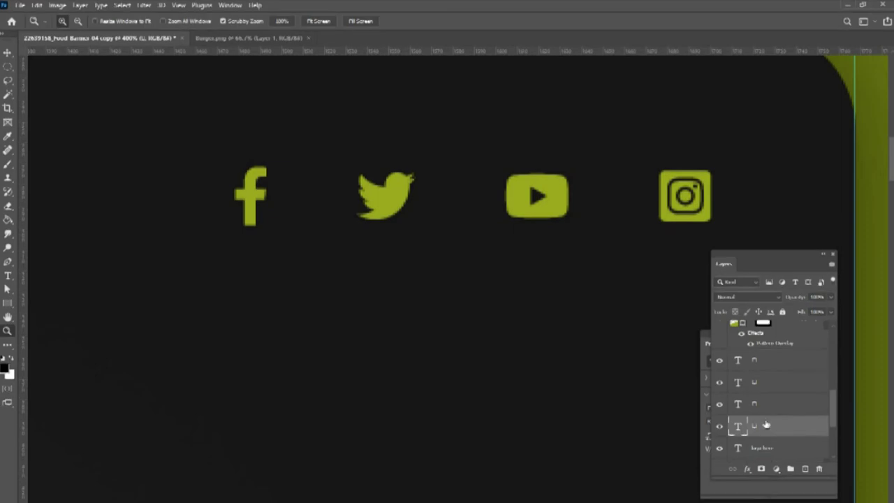
{"action": "key", "text": "ctrl+t"}
{"action": "left_click_drag", "start_coordinate": [246, 207], "coordinate": [319, 208]}
{"action": "key", "text": "Return"}
{"action": "left_click_drag", "start_coordinate": [529, 197], "coordinate": [464, 195]}
{"action": "left_click_drag", "start_coordinate": [669, 194], "coordinate": [542, 191]}
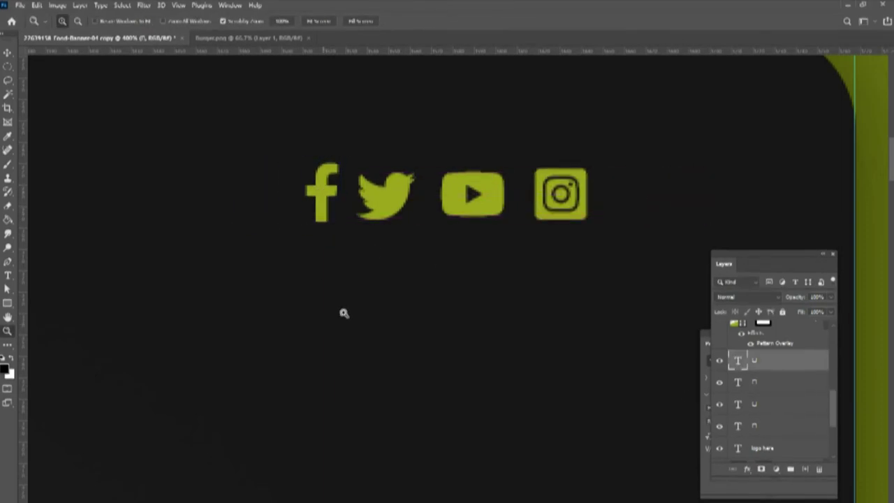
- Draw a light grey circle outline around the Facebook icon and move its layer directly above the Facebook icon's layer
{"action": "left_click_drag", "start_coordinate": [7, 303], "coordinate": [49, 316]}
{"action": "mouse_move", "coordinate": [294, 153]}
{"action": "left_mouse_down"}
{"action": "mouse_move", "coordinate": [367, 224]}
{"action": "mouse_move", "coordinate": [341, 213]}
{"action": "left_mouse_up"}
{"action": "key", "text": "ctrl+t"}
{"action": "key", "text": "Return"}
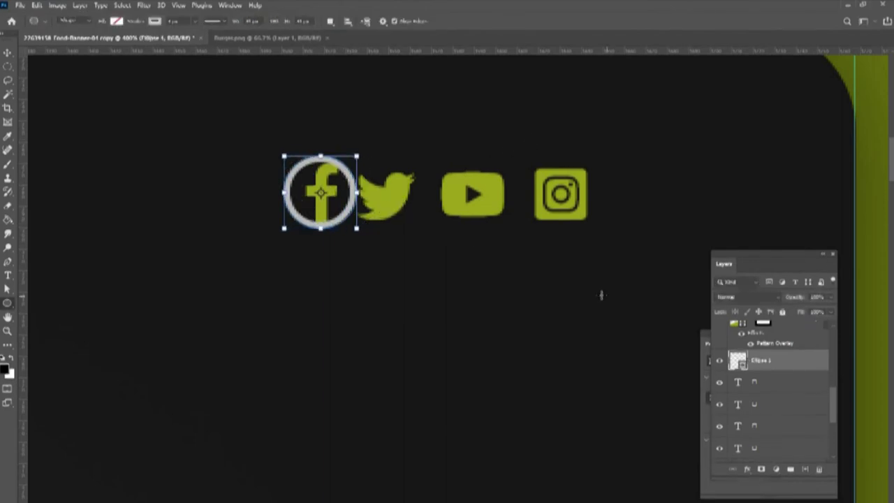
{"action": "left_click_drag", "start_coordinate": [782, 364], "coordinate": [788, 426]}
{"action": "key", "text": "v"}
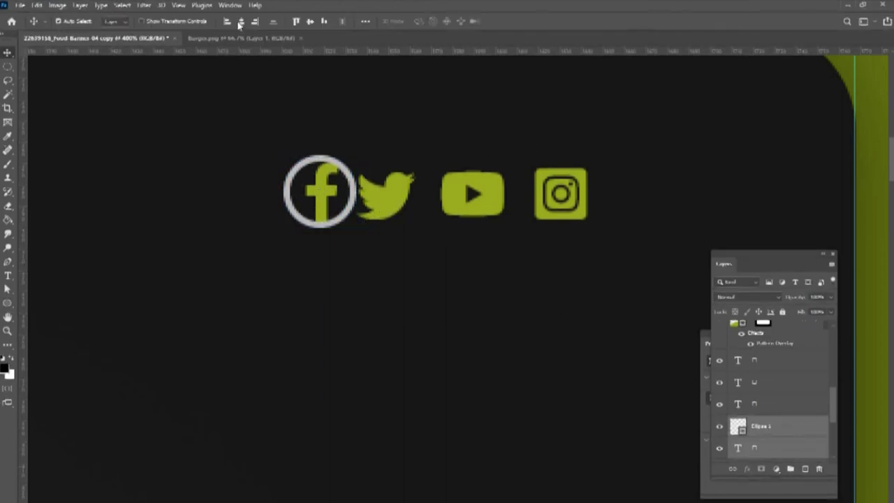
- Reduce the Facebook icon's font size and centre it inside the circle
{"action": "double_click", "coordinate": [315, 163]}
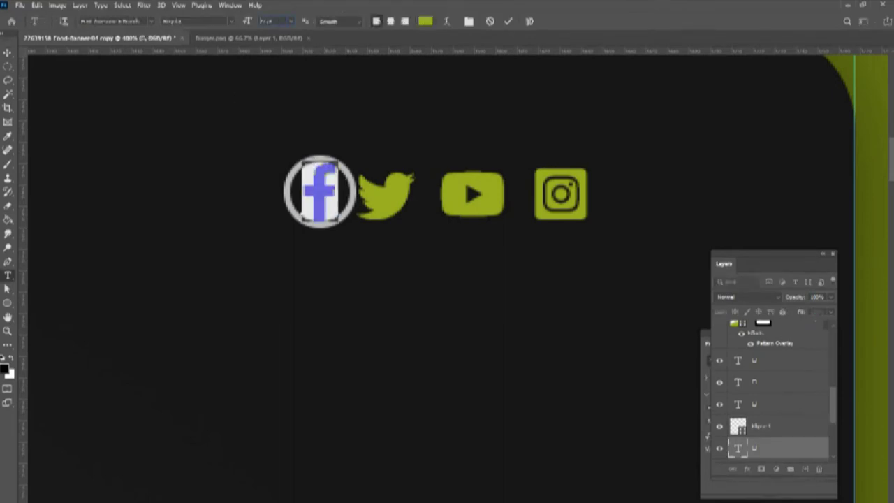
{"action": "key", "text": "ctrl+Return"}
{"action": "left_click_drag", "start_coordinate": [322, 196], "coordinate": [324, 191]}
- Shift the Twitter, YouTube and Instagram icons to the right to leave room for circles around them
{"action": "left_click_drag", "start_coordinate": [403, 191], "coordinate": [416, 191]}
{"action": "left_click_drag", "start_coordinate": [500, 193], "coordinate": [513, 194]}
{"action": "left_click_drag", "start_coordinate": [585, 179], "coordinate": [604, 180]}
{"action": "left_click_drag", "start_coordinate": [524, 184], "coordinate": [525, 181]}
{"action": "left_click_drag", "start_coordinate": [407, 196], "coordinate": [421, 196]}
{"action": "left_click", "coordinate": [354, 193], "text": "ctrl"}
{"action": "right_click", "coordinate": [354, 193], "text": "ctrl"}
{"action": "left_click", "coordinate": [358, 197], "text": "ctrl"}
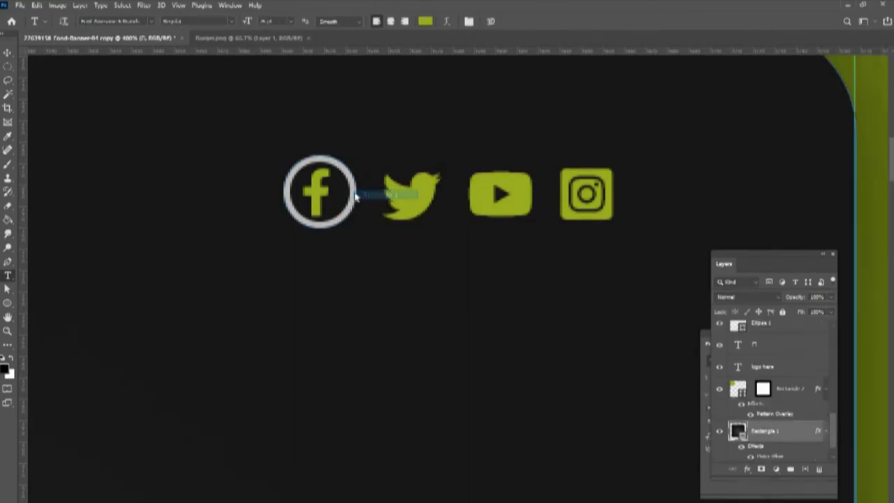
{"action": "right_click", "coordinate": [354, 193], "text": "ctrl"}
{"action": "left_click", "coordinate": [358, 198]}
{"action": "left_click", "coordinate": [321, 194], "text": "ctrl"}
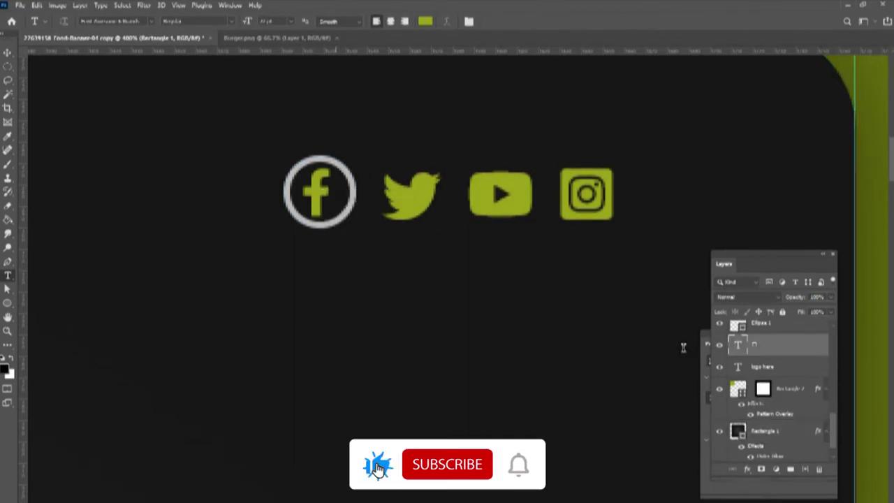
- Duplicate the circle outline and place the copy around the Twitter icon
{"action": "scroll", "coordinate": [778, 350], "scroll_direction": "up", "scroll_amount": 1}
{"action": "left_click", "coordinate": [778, 350]}
{"action": "key", "text": "ctrl+j"}
{"action": "key", "text": "ctrl+t"}
{"action": "left_click_drag", "start_coordinate": [351, 191], "coordinate": [443, 192]}
{"action": "key", "text": "Return"}
- Set the Twitter icon's font size to 24 pt and nudge it up and right to centre it in its circle
{"action": "left_click", "coordinate": [405, 196]}
{"action": "key", "text": "ctrl+a"}
{"action": "left_click", "coordinate": [247, 22]}
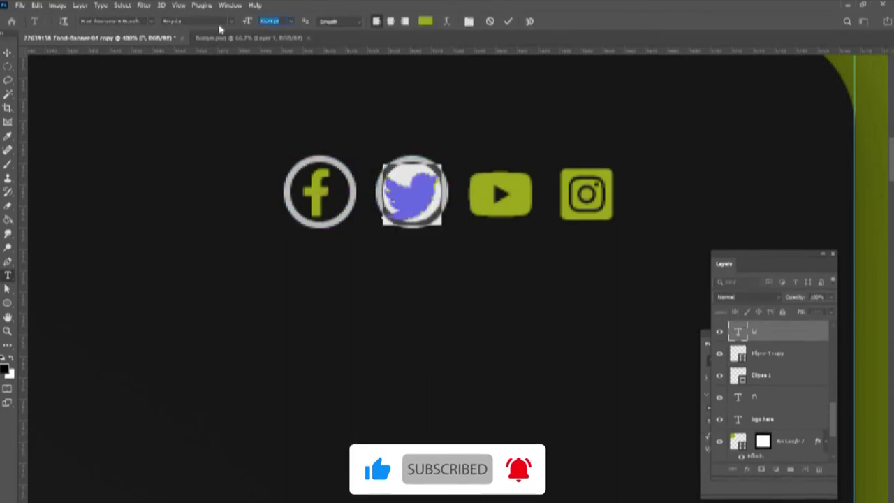
{"action": "type", "text": "24"}
{"action": "key", "text": "ctrl+Return"}
{"action": "key", "text": "ctrl+Up"}
{"action": "key", "text": "ctrl+Up"}
{"action": "key", "text": "ctrl+Up"}
{"action": "key", "text": "ctrl+Right"}
{"action": "key", "text": "ctrl+Right"}
{"action": "key", "text": "ctrl+Right"}
- Duplicate the circle outline around the YouTube and Instagram icons
{"action": "right_click", "coordinate": [444, 193], "text": "ctrl"}
{"action": "left_click", "coordinate": [450, 199]}
{"action": "left_click_drag", "start_coordinate": [446, 193], "coordinate": [621, 193]}
- Set the YouTube icon's font size to 22 pt so it fits inside its circle
{"action": "left_click", "coordinate": [504, 195]}
{"action": "key", "text": "ctrl+a"}
{"action": "left_click", "coordinate": [245, 23]}
{"action": "type", "text": "22"}
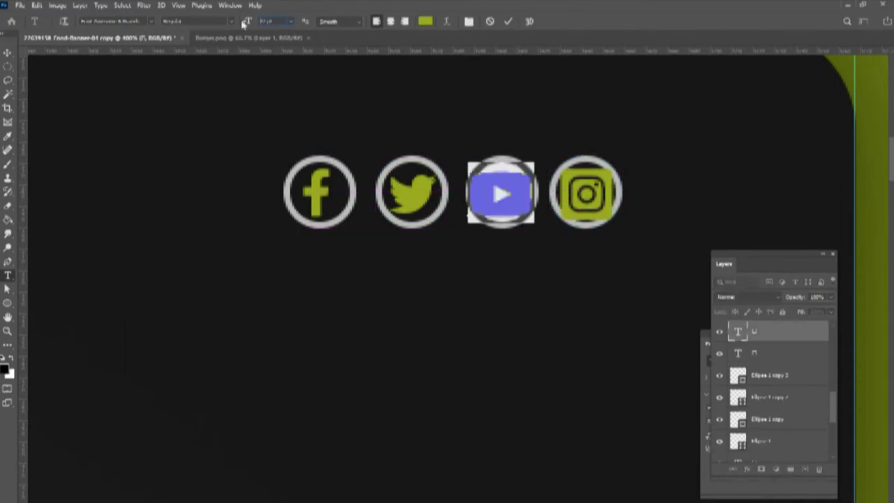
{"action": "key", "text": "ctrl+Return"}
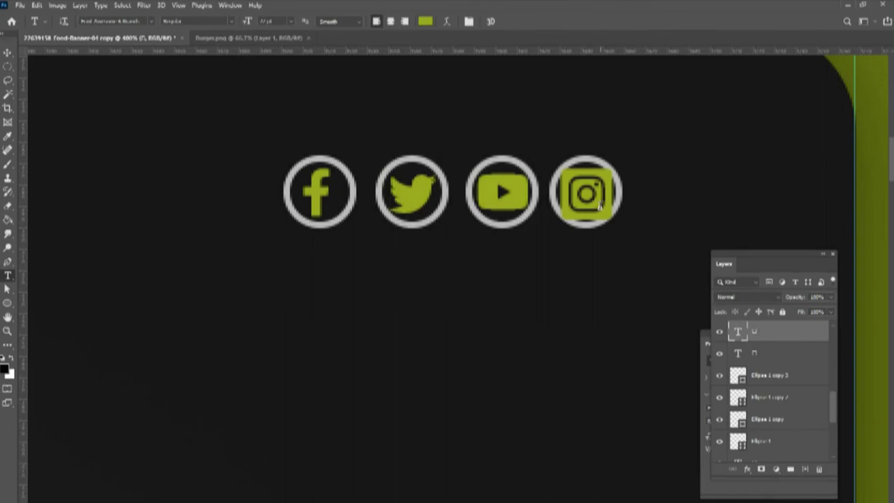
- Reduce the Instagram icon's font size so it fits inside its circle
{"action": "left_click", "coordinate": [601, 205]}
{"action": "key", "text": "ctrl+a"}
{"action": "left_click", "coordinate": [289, 22]}
{"action": "left_click", "coordinate": [248, 23]}
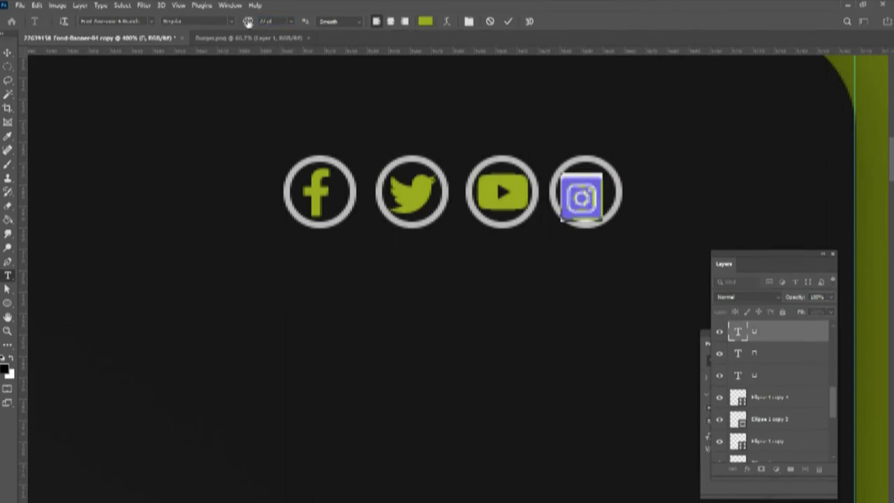
{"action": "left_click_drag", "start_coordinate": [248, 23], "coordinate": [248, 22]}
{"action": "key", "text": "z"}
{"action": "right_click", "coordinate": [391, 248]}
{"action": "left_click", "coordinate": [414, 254]}
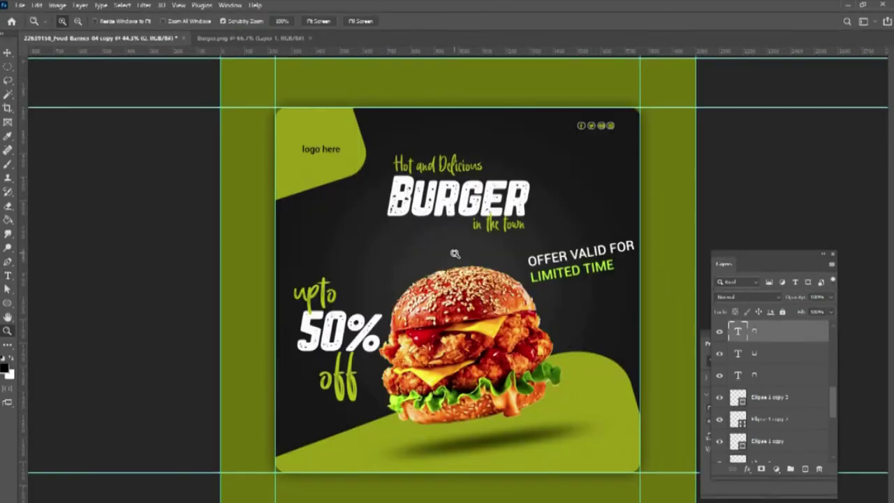
{"action": "scroll", "coordinate": [590, 125], "scroll_direction": "up", "scroll_amount": 7}
{"action": "right_click", "coordinate": [491, 132], "text": "ctrl"}
{"action": "left_click", "coordinate": [496, 138]}
{"action": "right_click", "coordinate": [496, 140]}
{"action": "left_click", "coordinate": [529, 144]}
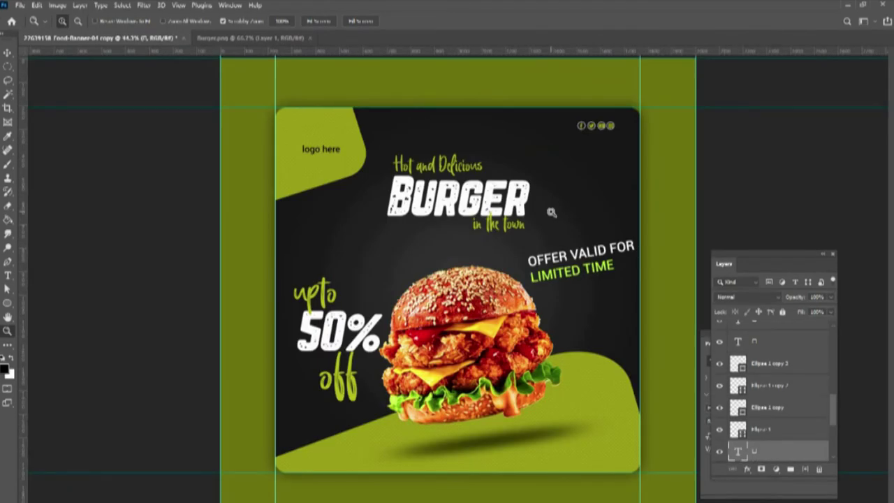
- Draw a rounded rectangle about 193 × 44 px near the banner's lower-right corner
{"action": "left_click_drag", "start_coordinate": [8, 302], "coordinate": [41, 302]}
{"action": "left_click", "coordinate": [58, 304]}
{"action": "left_click_drag", "start_coordinate": [582, 449], "coordinate": [628, 459]}
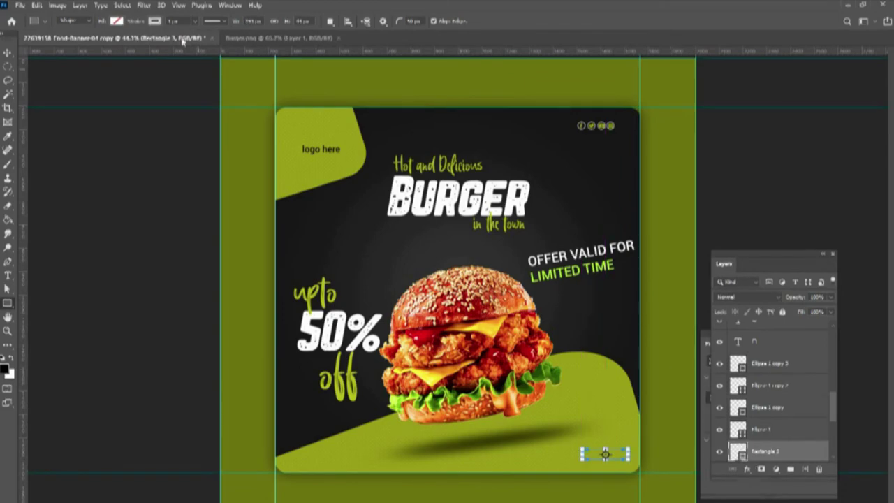
- Remove the small rounded rectangle's stroke, fill it with black and move its layer to the top of the stack
{"action": "left_click", "coordinate": [155, 22]}
{"action": "left_click", "coordinate": [92, 42]}
{"action": "left_click", "coordinate": [117, 21]}
{"action": "left_click", "coordinate": [98, 78]}
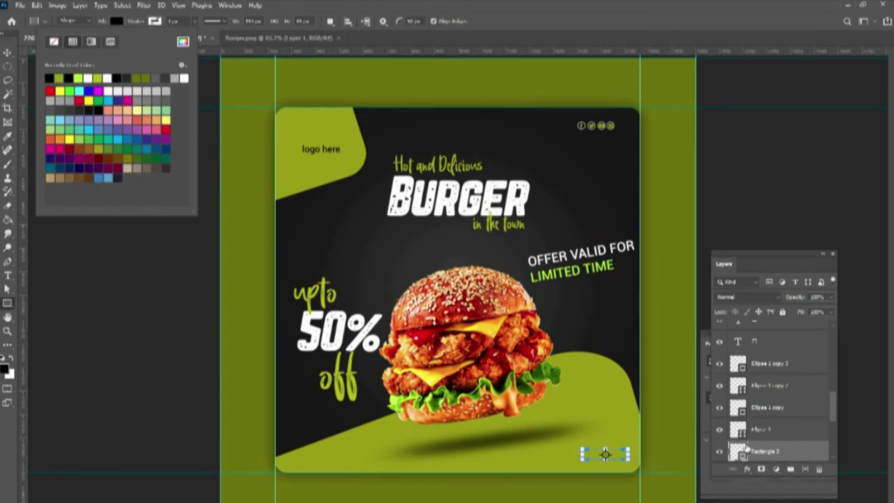
{"action": "left_click", "coordinate": [182, 41]}
{"action": "left_click", "coordinate": [700, 203]}
{"action": "left_click_drag", "start_coordinate": [765, 451], "coordinate": [762, 329]}
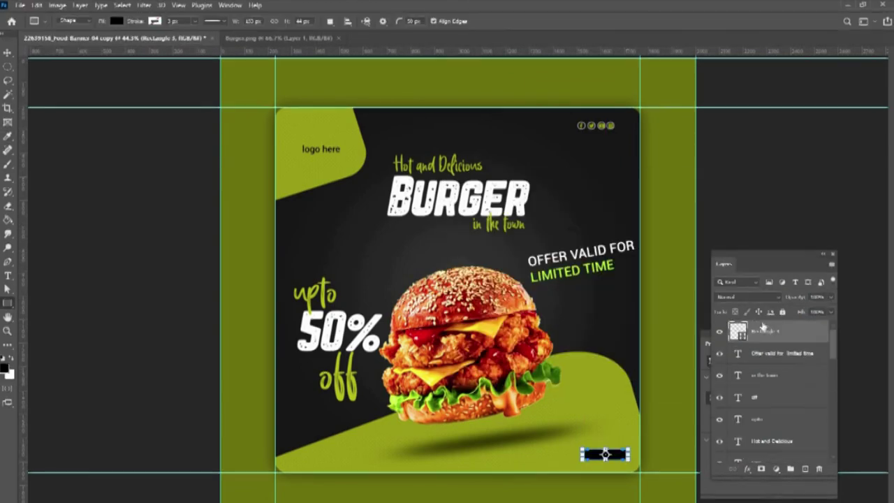
- Draw a circle about 38 px in diameter inside the rounded end of the black pill shape
{"action": "left_click", "coordinate": [8, 53]}
{"action": "left_click", "coordinate": [127, 308]}
{"action": "scroll", "coordinate": [601, 459], "scroll_direction": "up", "scroll_amount": 5}
{"action": "key", "text": "u"}
{"action": "left_click_drag", "start_coordinate": [486, 426], "coordinate": [482, 428]}
{"action": "left_click_drag", "start_coordinate": [470, 396], "coordinate": [463, 388]}
{"action": "left_click_drag", "start_coordinate": [470, 380], "coordinate": [466, 383]}
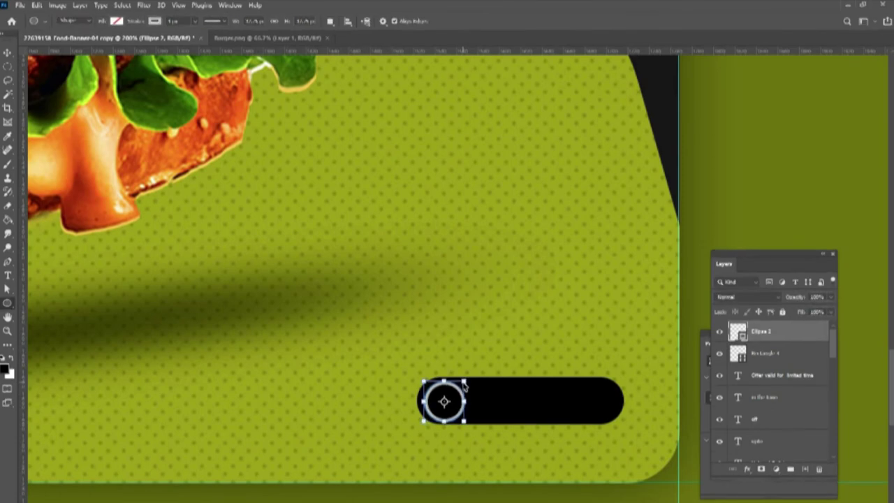
- Remove the small circle's stroke and fill it with white
{"action": "left_click", "coordinate": [155, 21]}
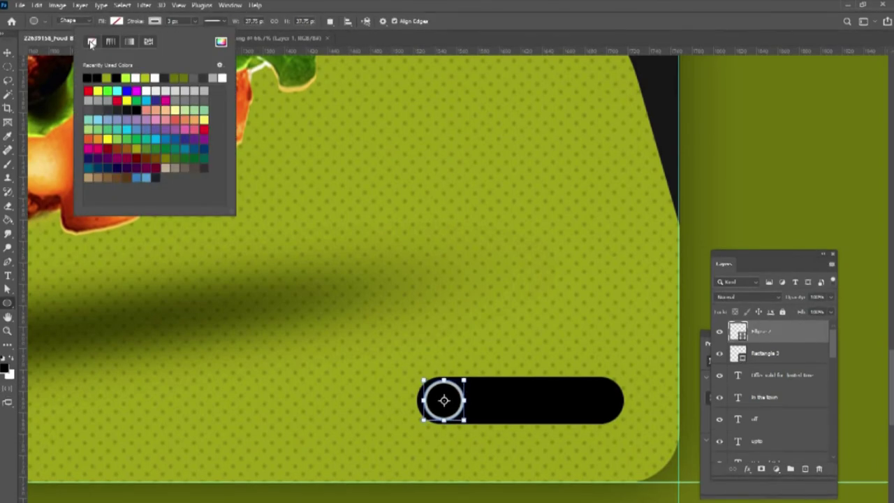
{"action": "left_click", "coordinate": [93, 42]}
{"action": "left_click", "coordinate": [116, 21]}
{"action": "left_click", "coordinate": [107, 79]}
- Place the curly arrow below the LIMITED TIME text and give its layer a white Color Overlay
{"action": "left_click", "coordinate": [552, 328]}
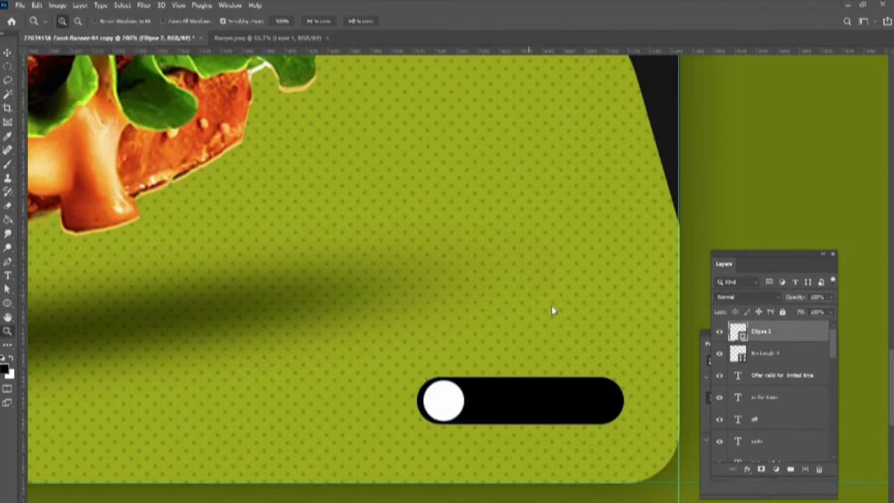
{"action": "key", "text": "ctrl+0"}
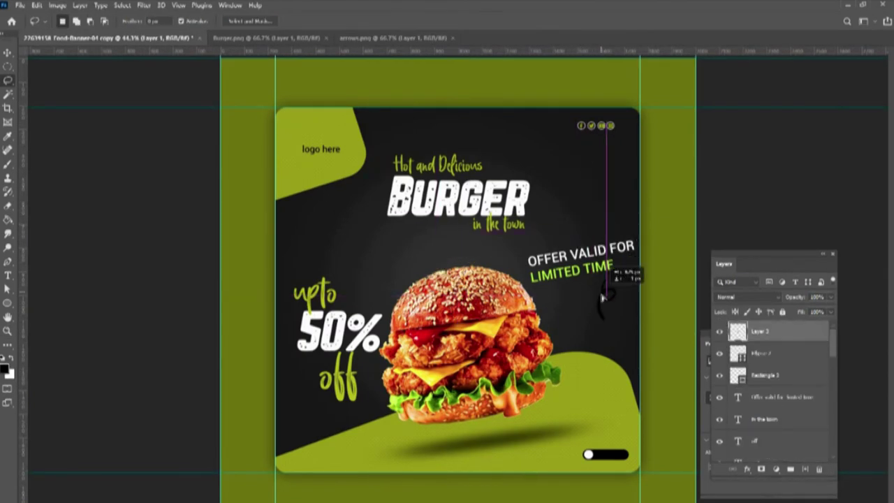
{"action": "left_click_drag", "start_coordinate": [603, 296], "coordinate": [573, 310]}
{"action": "left_click", "coordinate": [747, 469]}
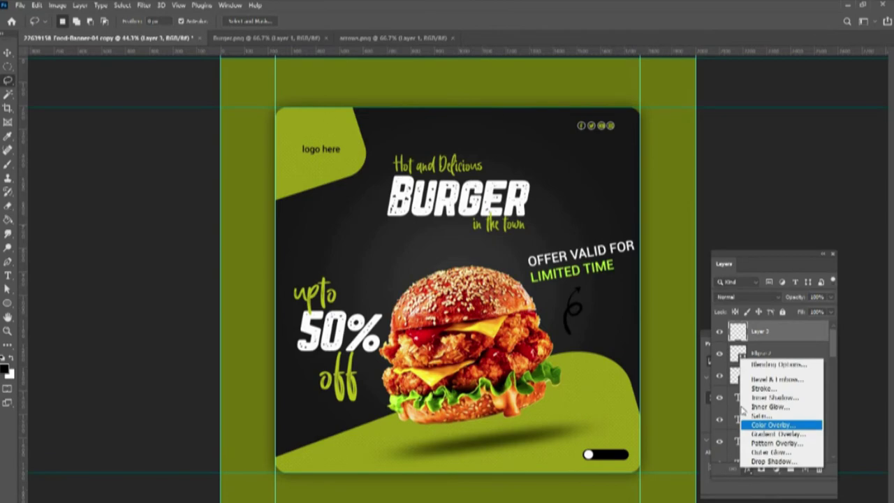
{"action": "left_click", "coordinate": [773, 424]}
{"action": "left_click", "coordinate": [723, 74]}
{"action": "left_click", "coordinate": [452, 209]}
{"action": "left_click", "coordinate": [675, 210]}
{"action": "left_click", "coordinate": [841, 53]}
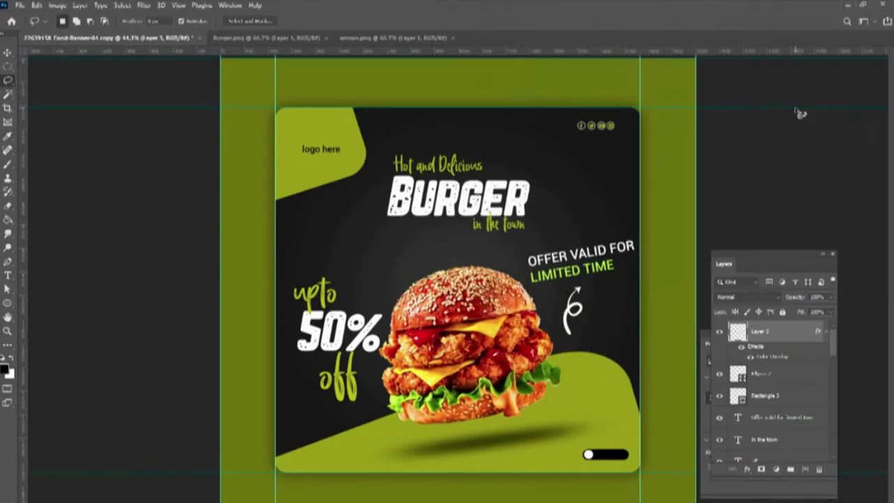
- Move the curly arrow to the black pill, flip it horizontally and place its tail on the white circle
{"action": "left_click", "coordinate": [608, 459], "text": "ctrl"}
{"action": "left_click", "coordinate": [609, 458], "text": "ctrl"}
{"action": "left_click_drag", "start_coordinate": [516, 253], "coordinate": [543, 432]}
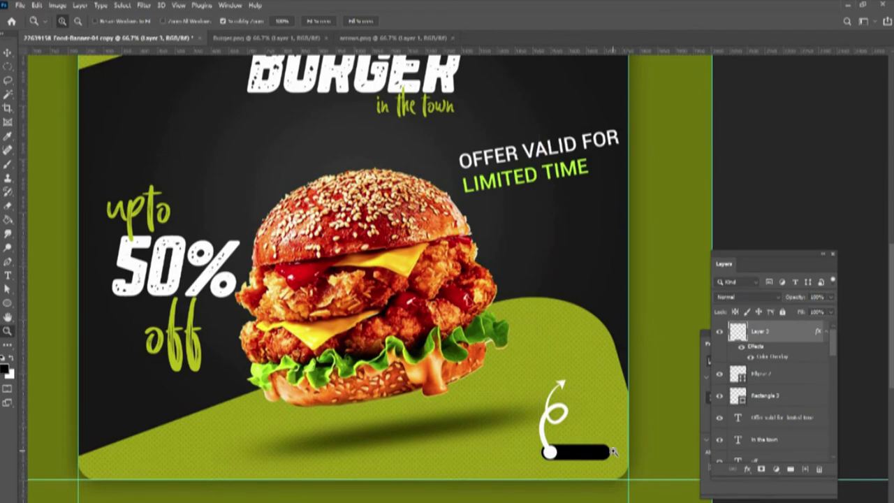
{"action": "left_click", "coordinate": [613, 452]}
{"action": "left_click", "coordinate": [579, 415]}
{"action": "key", "text": "ctrl+t"}
{"action": "right_click", "coordinate": [426, 318]}
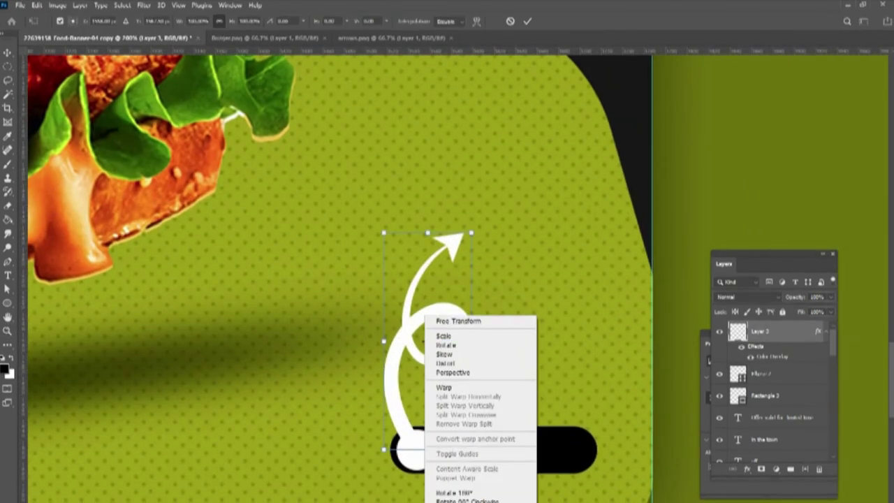
{"action": "left_click", "coordinate": [457, 502]}
{"action": "left_click_drag", "start_coordinate": [454, 427], "coordinate": [434, 422]}
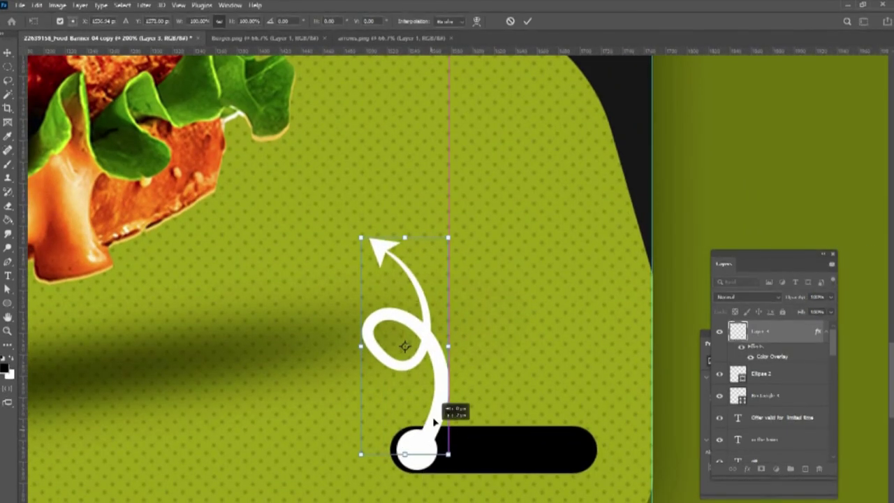
{"action": "key", "text": "Return"}
- Add the text "order now" in white at 20 pt and place it on the black pill beside the circle
{"action": "left_click", "coordinate": [472, 458]}
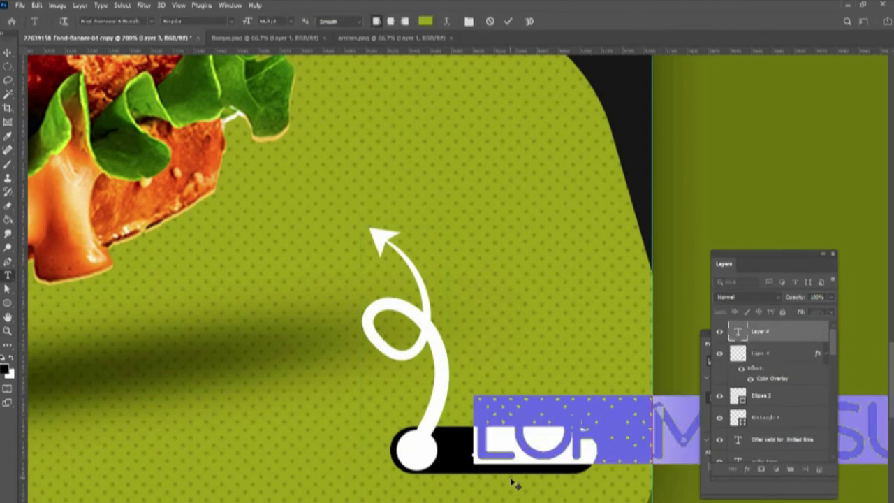
{"action": "type", "text": "ORDER NOW"}
{"action": "key", "text": "ctrl+a"}
{"action": "left_click", "coordinate": [426, 22]}
{"action": "left_click", "coordinate": [429, 324]}
{"action": "key", "text": "Return"}
{"action": "left_click", "coordinate": [248, 21]}
{"action": "type", "text": "20"}
{"action": "key", "text": "ctrl+Return"}
{"action": "left_click_drag", "start_coordinate": [557, 440], "coordinate": [540, 453]}
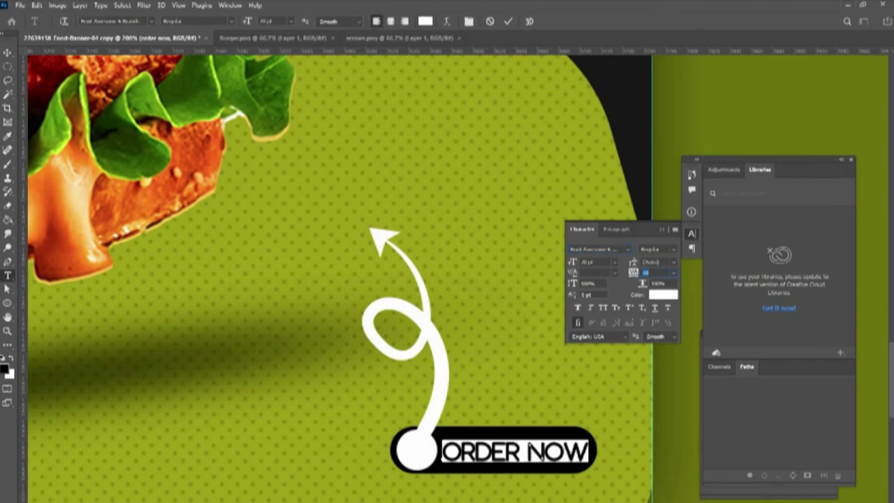
- Format the "order now" text as 19 pt Roboto Medium in all caps, positioned in the pill's free area
{"action": "left_click_drag", "start_coordinate": [598, 262], "coordinate": [541, 250]}
{"action": "type", "text": "19"}
{"action": "type", "text": "18"}
{"action": "key", "text": "ctrl+a"}
{"action": "key", "text": "BackSpace"}
{"action": "type", "text": "rob"}
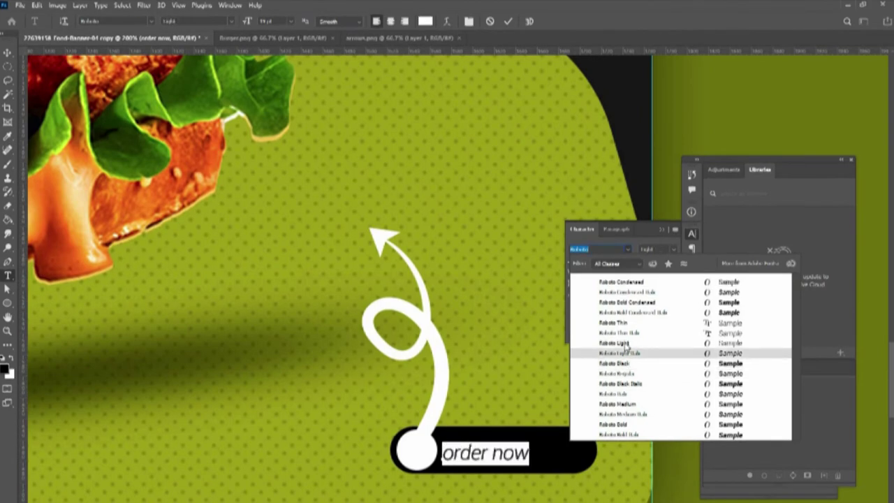
{"action": "left_click", "coordinate": [626, 405]}
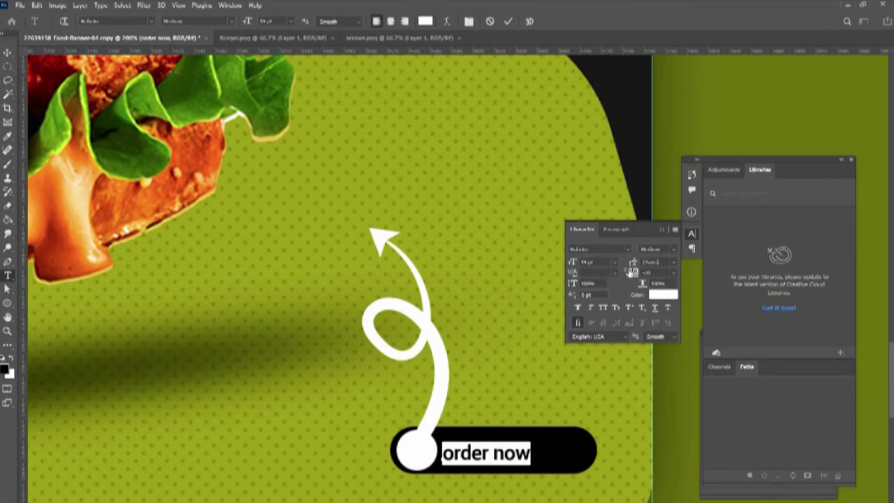
{"action": "left_click", "coordinate": [603, 308]}
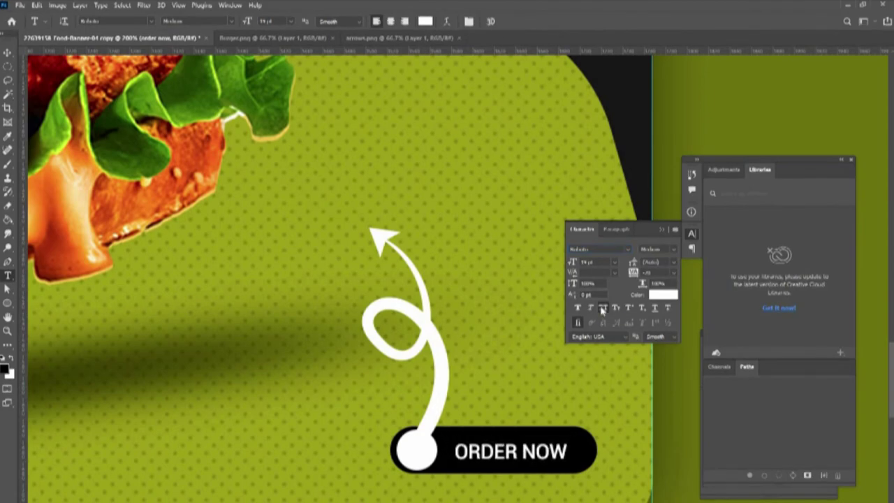
- Add a black fork-and-knife glyph in Font Awesome 6 Free Solid above the "logo here" text
{"action": "key", "text": "z"}
{"action": "right_click", "coordinate": [303, 224]}
{"action": "left_click", "coordinate": [320, 229]}
{"action": "left_click", "coordinate": [851, 160]}
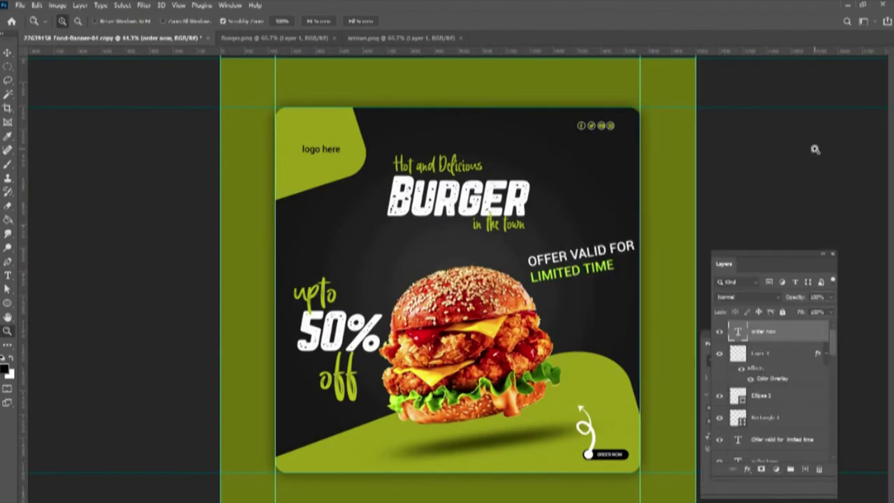
{"action": "key", "text": "t"}
{"action": "left_click", "coordinate": [321, 135]}
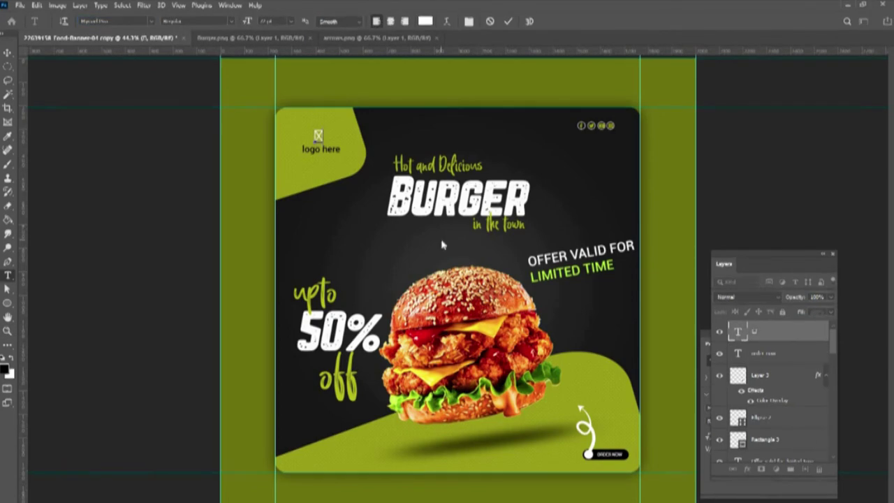
{"action": "key", "text": "ctrl+a"}
{"action": "left_click", "coordinate": [112, 21]}
{"action": "type", "text": "font"}
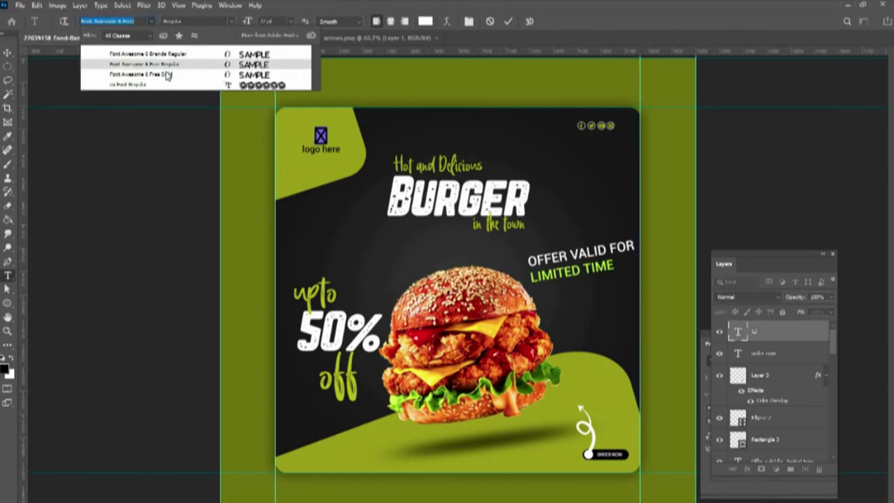
{"action": "left_click", "coordinate": [167, 75]}
{"action": "key", "text": "ctrl+Return"}
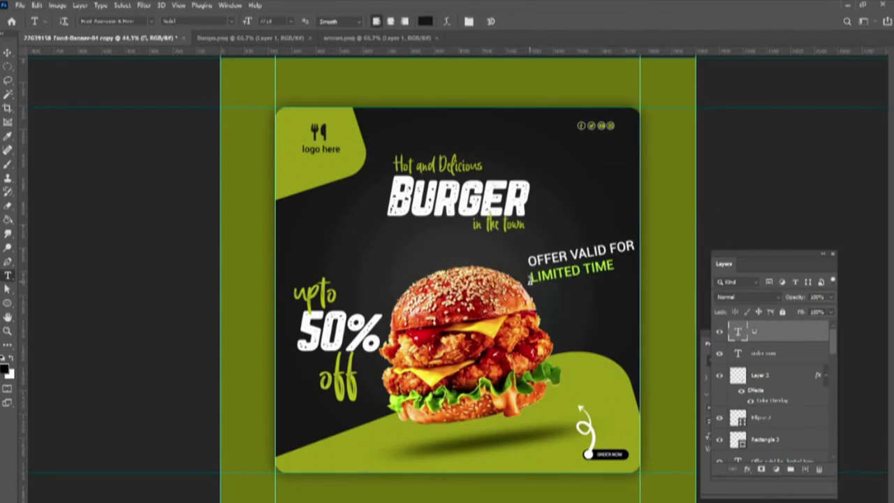
- Duplicate the ORDER NOW text to the banner's lower-left corner and change the copy to a black website.com address
{"action": "left_click_drag", "start_coordinate": [616, 455], "coordinate": [310, 473]}
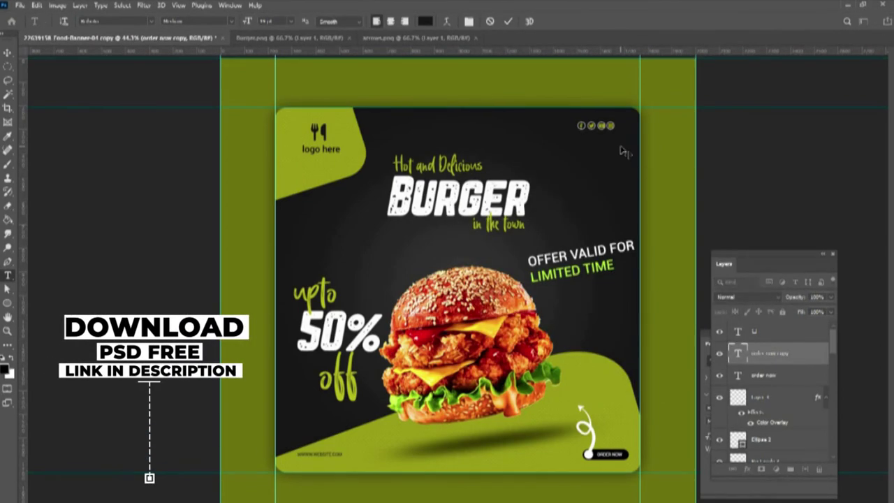
{"action": "key", "text": "ctrl+Return"}
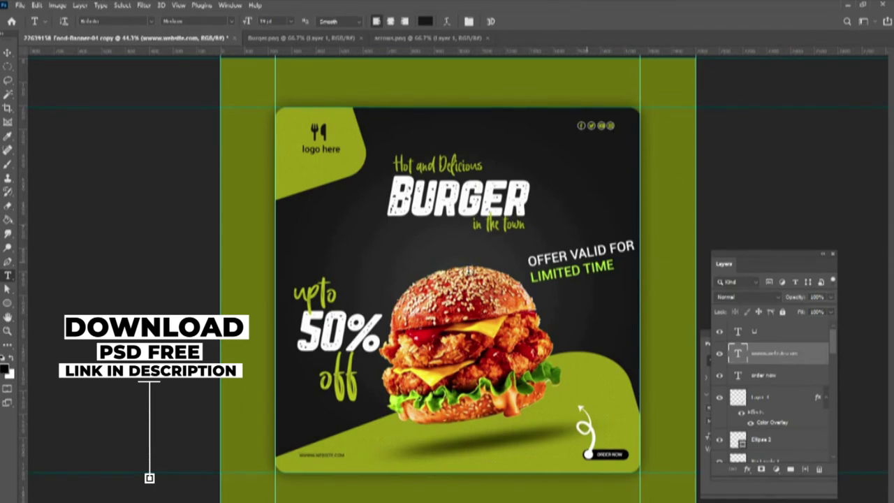
- Draw a rounded rectangle about 568 × 67 px centred in the green margin above the banner
{"action": "key", "text": "z"}
{"action": "key", "text": "ctrl+minus"}
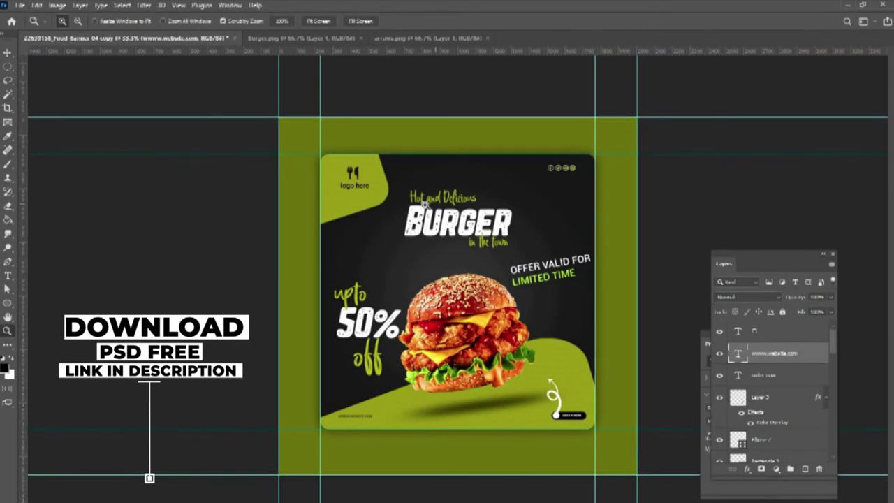
{"action": "right_click", "coordinate": [8, 303]}
{"action": "left_click", "coordinate": [51, 304]}
{"action": "left_click_drag", "start_coordinate": [396, 131], "coordinate": [529, 168]}
{"action": "key", "text": "v"}
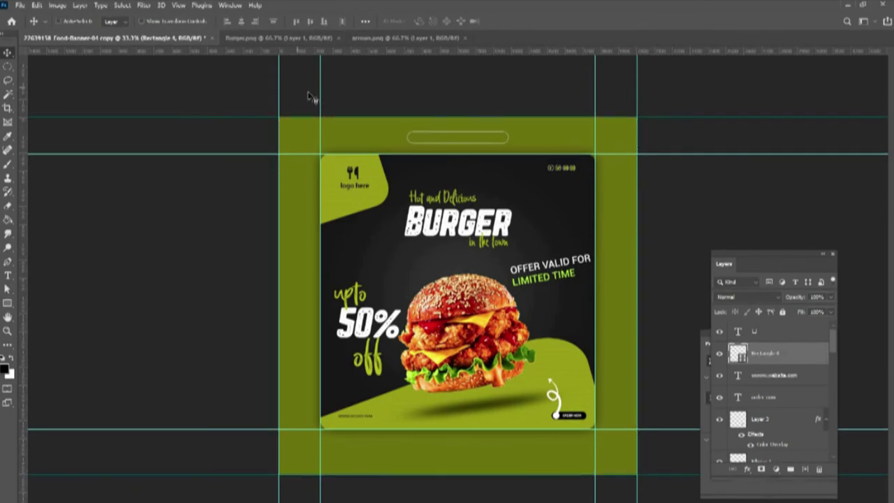
- Remove the stroke of the rounded rectangle above the banner and fill it with white
{"action": "left_click", "coordinate": [7, 303]}
{"action": "left_click", "coordinate": [158, 22]}
{"action": "left_click", "coordinate": [117, 21]}
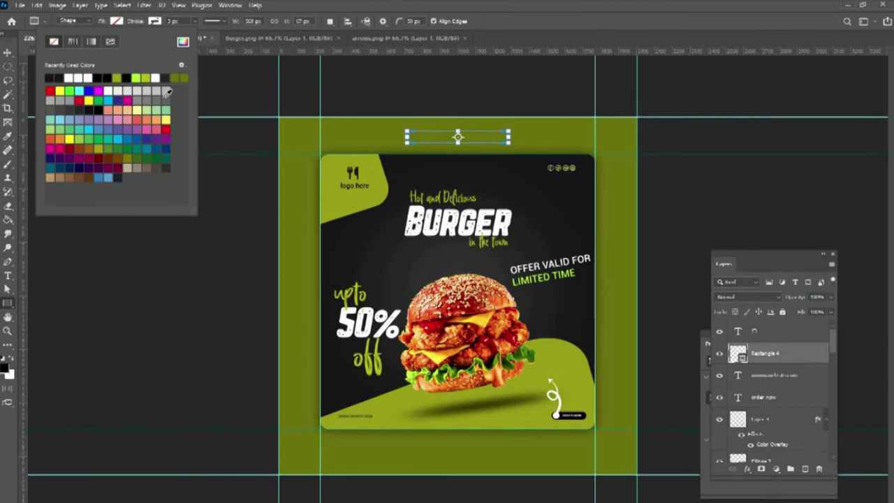
{"action": "left_click", "coordinate": [182, 42]}
{"action": "left_click", "coordinate": [451, 205]}
{"action": "key", "text": "Return"}
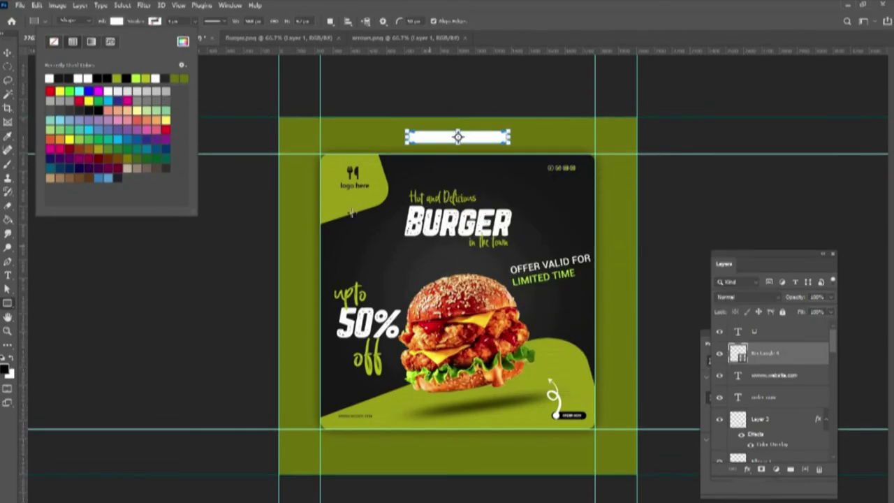
- Add the text "images not included" beside the white bar and colour it black
{"action": "key", "text": "t"}
{"action": "left_click", "coordinate": [364, 137]}
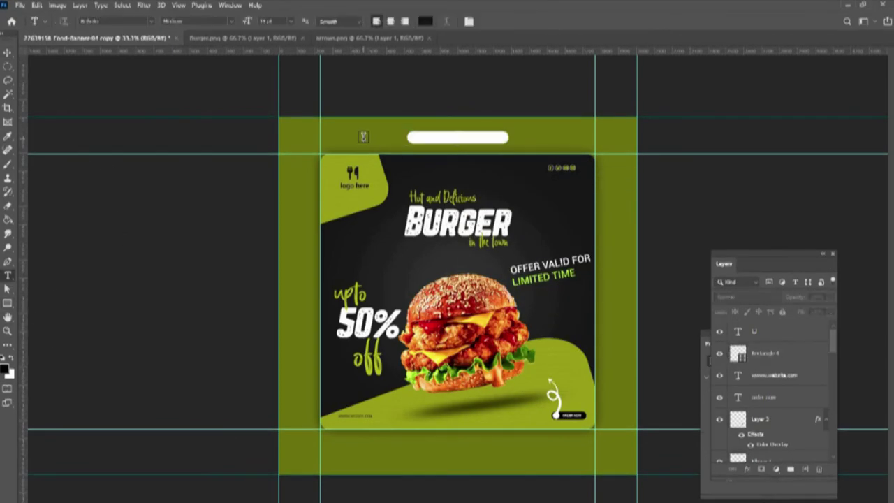
{"action": "type", "text": "order"}
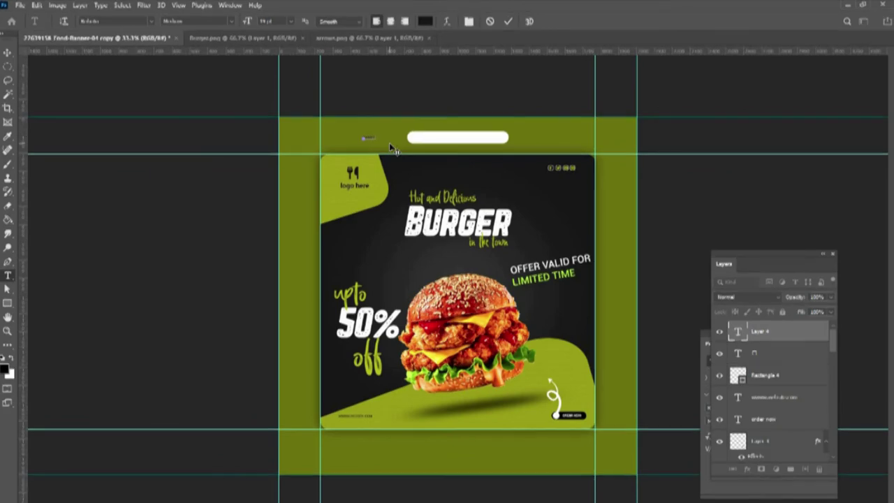
{"action": "type", "text": " banner"}
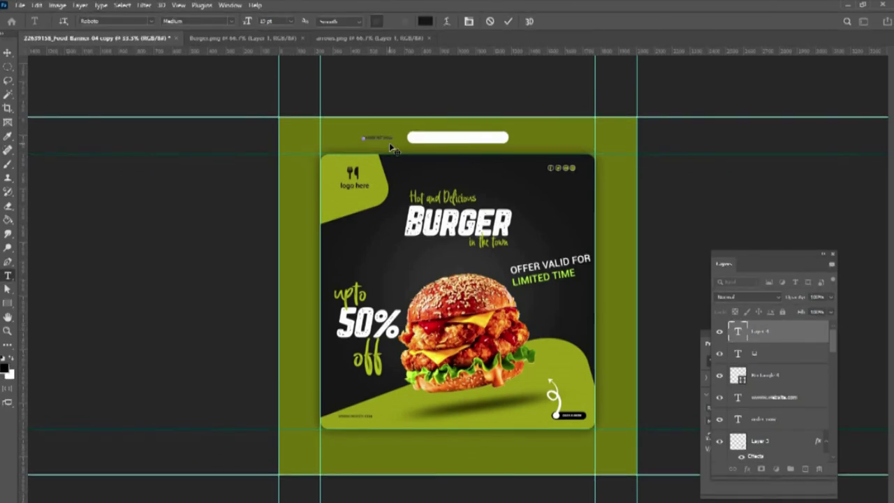
{"action": "key", "text": "ctrl+a"}
{"action": "left_click", "coordinate": [424, 21]}
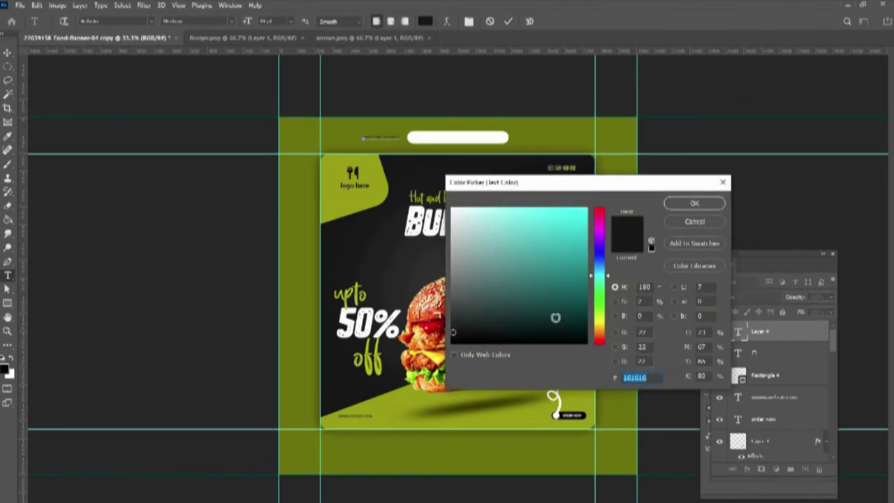
{"action": "left_click", "coordinate": [683, 220]}
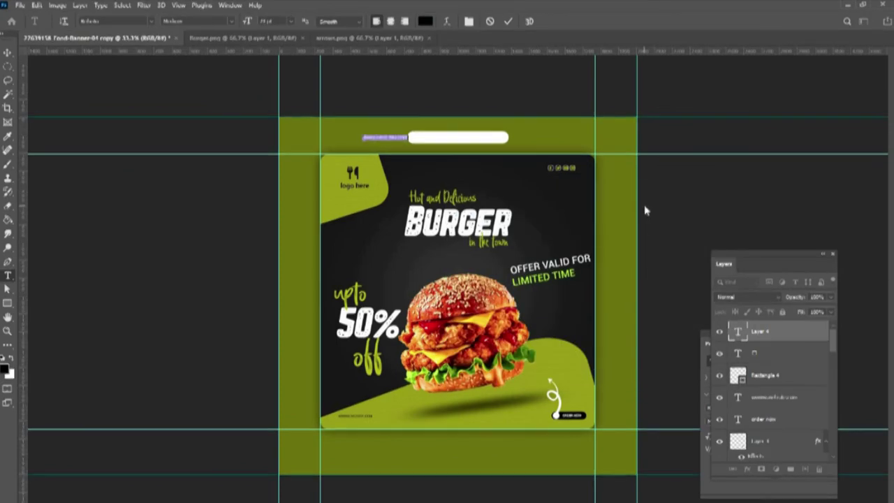
- Enlarge the "images not included" text to 24 pt, move it onto the white bar and centre it horizontally on the canvas
{"action": "key", "text": "ctrl+shift+Right"}
{"action": "key", "text": "ctrl+shift+Right"}
{"action": "key", "text": "ctrl+shift+Right"}
{"action": "key", "text": "ctrl+shift+Right"}
{"action": "key", "text": "ctrl+shift+Right"}
{"action": "key", "text": "ctrl+shift+Right"}
{"action": "key", "text": "ctrl+shift+Right"}
{"action": "key", "text": "ctrl+shift+Right"}
{"action": "key", "text": "ctrl+shift+Right"}
{"action": "key", "text": "ctrl+shift+Right"}
{"action": "key", "text": "ctrl+shift+Right"}
{"action": "key", "text": "ctrl+shift+Right"}
{"action": "key", "text": "ctrl+shift+Right"}
{"action": "key", "text": "ctrl+shift+Right"}
{"action": "key", "text": "ctrl+shift+Right"}
{"action": "key", "text": "ctrl+shift+Right"}
{"action": "key", "text": "ctrl+shift+Right"}
{"action": "key", "text": "ctrl+shift+Right"}
{"action": "key", "text": "ctrl+shift+Right"}
{"action": "key", "text": "ctrl+shift+Right"}
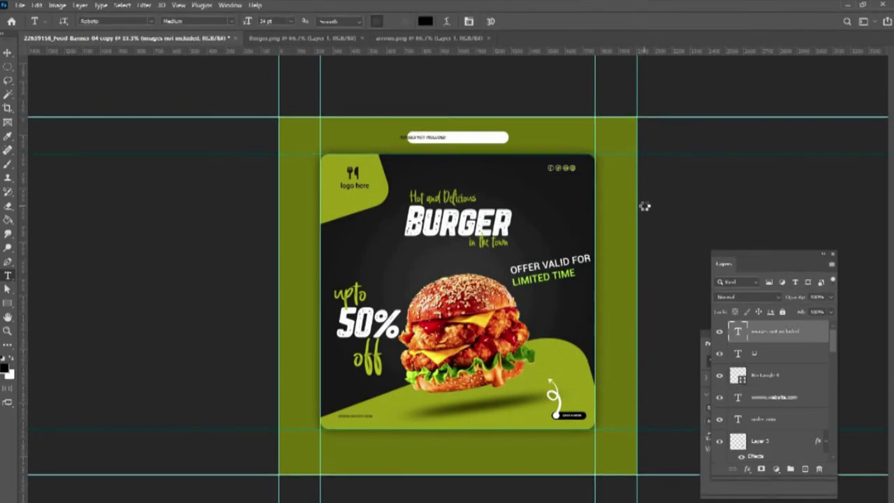
{"action": "left_click", "coordinate": [9, 55]}
{"action": "left_click", "coordinate": [242, 22]}
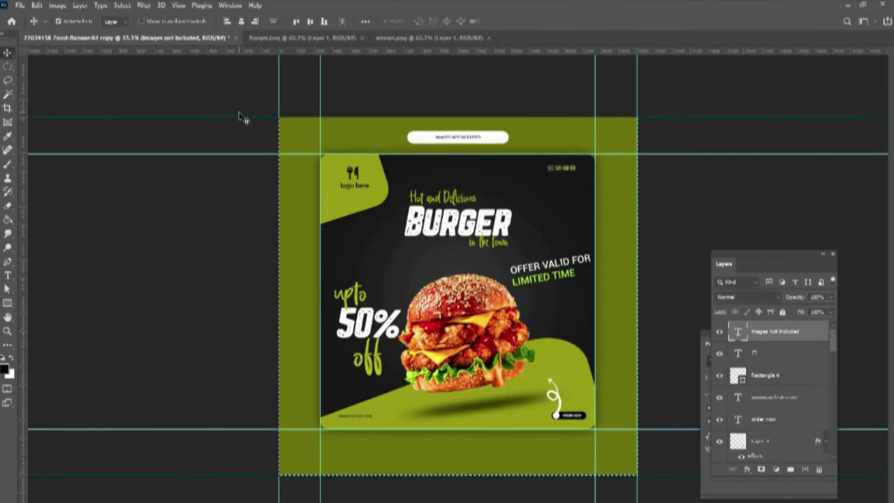
- Enlarge the IMAGES NOT INCLUDED text to 39 pt and centre it horizontally on the canvas
{"action": "key", "text": "z"}
{"action": "left_click", "coordinate": [484, 135]}
{"action": "left_click", "coordinate": [480, 136]}
{"action": "key", "text": "t"}
{"action": "left_click", "coordinate": [375, 164]}
{"action": "key", "text": "ctrl+a"}
{"action": "key", "text": "ctrl+shift+period"}
{"action": "key", "text": "ctrl+shift+period"}
{"action": "key", "text": "ctrl+shift+period"}
{"action": "key", "text": "ctrl+shift+period"}
{"action": "key", "text": "ctrl+shift+period"}
{"action": "key", "text": "ctrl+shift+period"}
{"action": "key", "text": "ctrl+shift+period"}
{"action": "key", "text": "ctrl+shift+period"}
{"action": "key", "text": "ctrl+shift+period"}
{"action": "key", "text": "ctrl+shift+period"}
{"action": "key", "text": "ctrl+shift+period"}
{"action": "key", "text": "ctrl+shift+period"}
{"action": "key", "text": "ctrl+shift+period"}
{"action": "key", "text": "ctrl+shift+period"}
{"action": "key", "text": "ctrl+shift+period"}
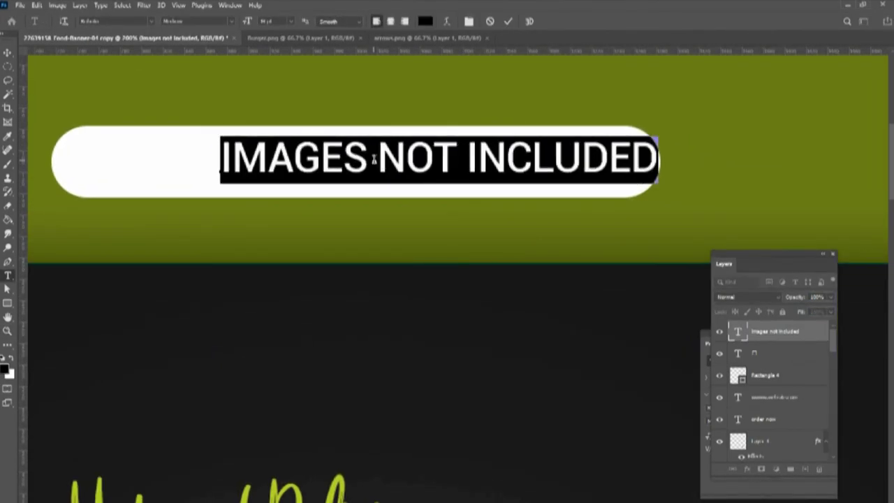
{"action": "left_click", "coordinate": [8, 54]}
{"action": "left_click", "coordinate": [241, 22]}
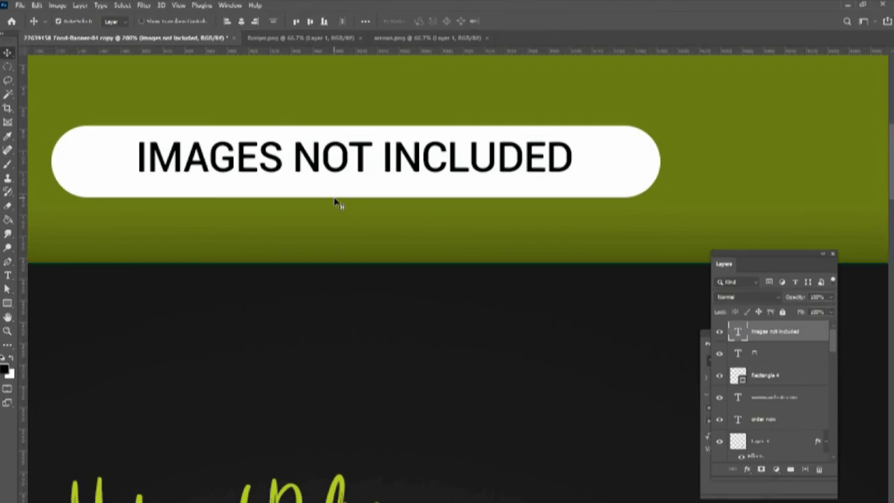
- Clear the selection and nudge the white bar up so the IMAGES NOT INCLUDED text sits vertically centred in it
{"action": "left_click", "coordinate": [479, 193]}
{"action": "key", "text": "Up"}
{"action": "key", "text": "Return"}
{"action": "key", "text": "ctrl+d"}
{"action": "right_click", "coordinate": [108, 164]}
{"action": "left_click", "coordinate": [117, 169]}
{"action": "key", "text": "Up"}
{"action": "key", "text": "Up"}
{"action": "key", "text": "Up"}
{"action": "key", "text": "Up"}
- Duplicate the IMAGES NOT INCLUDED text into the canvas's bottom margin and rewrite the copy as "psd with smart object"
{"action": "key", "text": "z"}
{"action": "right_click", "coordinate": [116, 168]}
{"action": "left_click", "coordinate": [143, 173]}
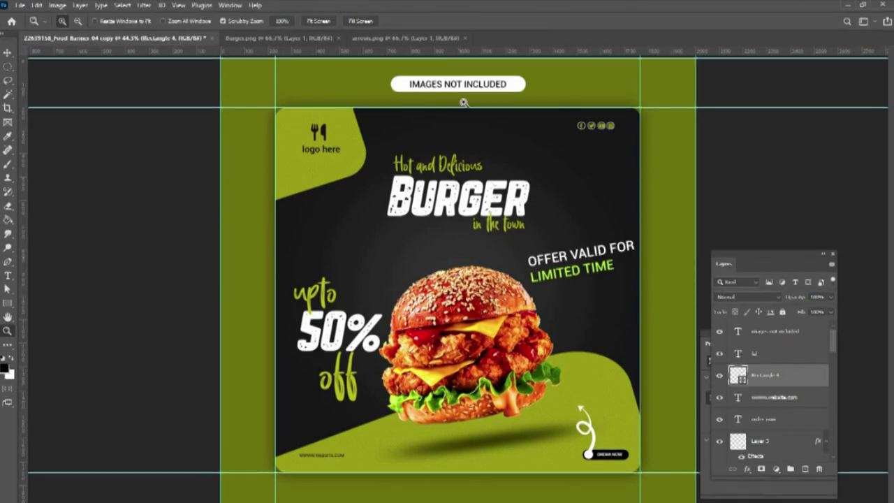
{"action": "left_click_drag", "start_coordinate": [461, 85], "coordinate": [337, 502]}
{"action": "key", "text": "t"}
{"action": "left_click", "coordinate": [338, 502]}
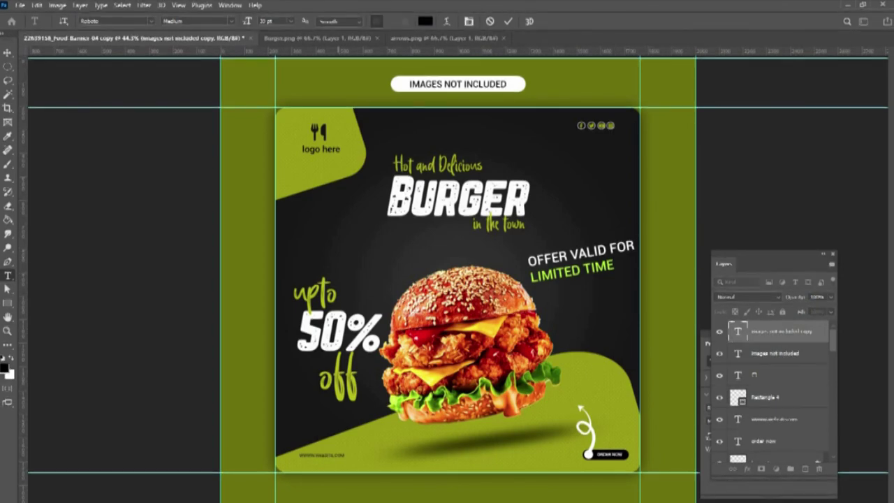
- Duplicate the bottom margin note twice, rewriting the copies as "fully editable" and "well organized layers and group"
{"action": "left_click_drag", "start_coordinate": [475, 502], "coordinate": [476, 501]}
{"action": "left_click", "coordinate": [477, 501]}
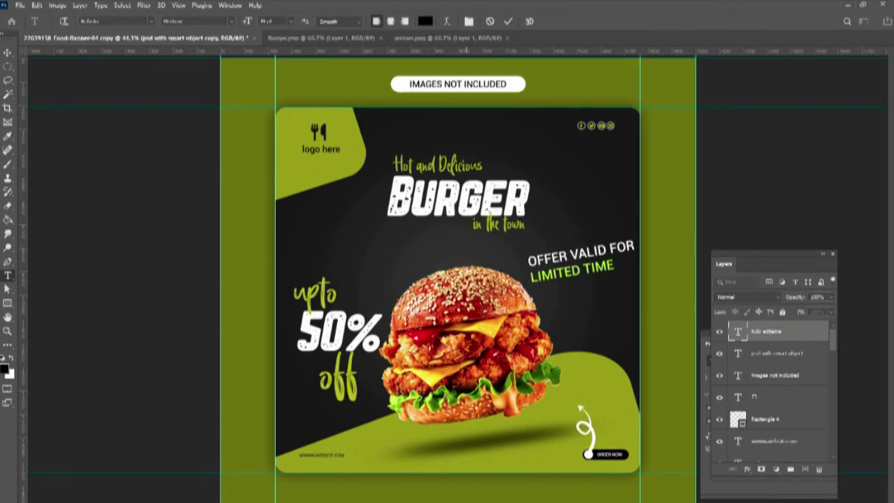
{"action": "key", "text": "Return"}
{"action": "key", "text": "ctrl+j"}
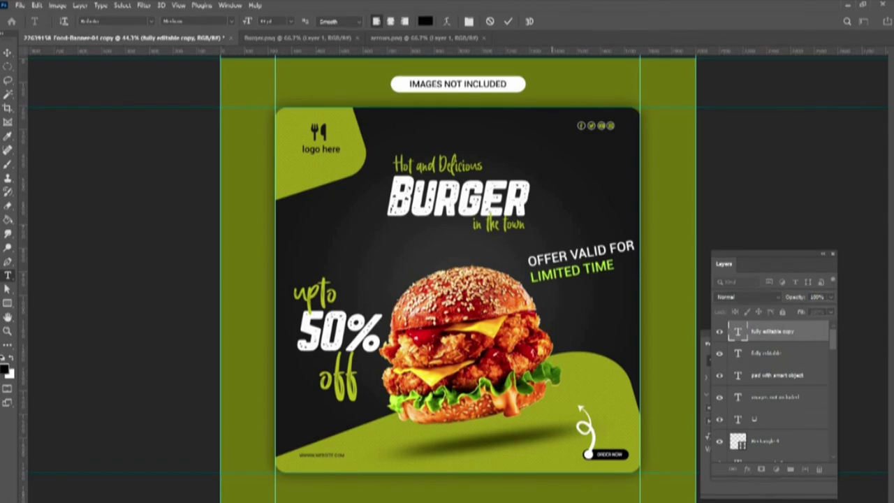
{"action": "key", "text": "Delete"}
- Colour the three bottom margin notes white and select their text layers together
{"action": "left_click", "coordinate": [775, 374]}
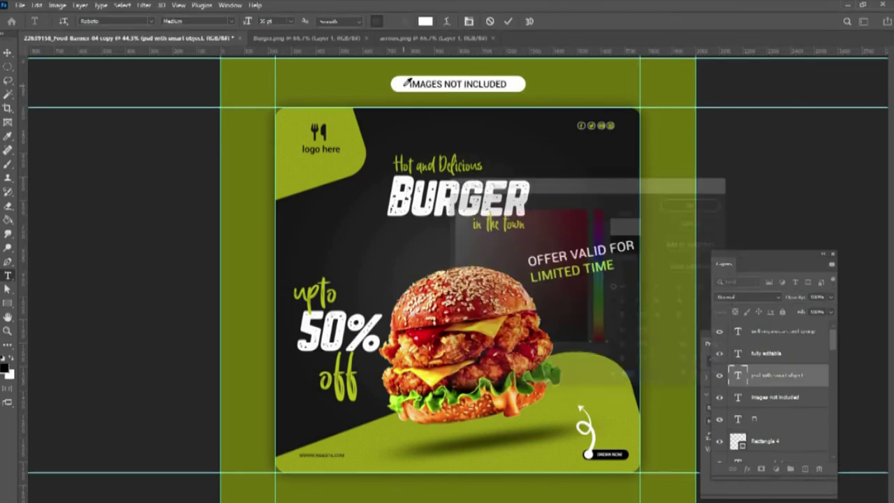
{"action": "left_click", "coordinate": [766, 352]}
{"action": "left_click", "coordinate": [426, 21]}
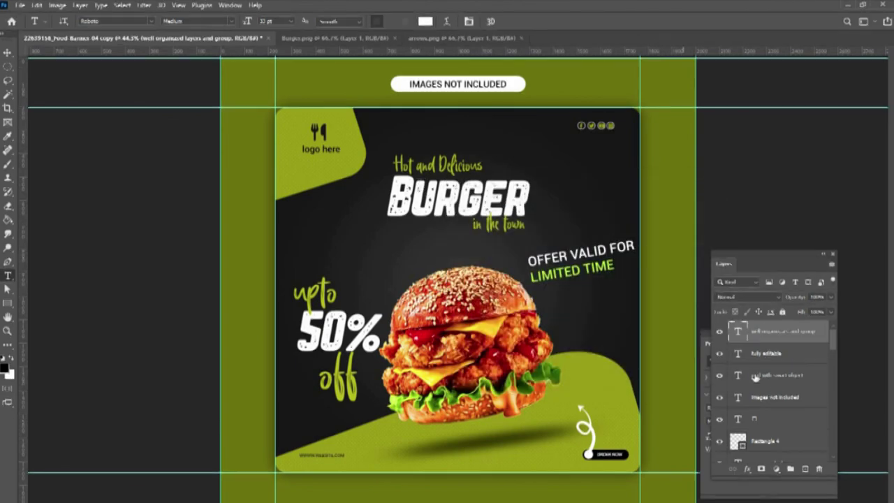
{"action": "left_click", "coordinate": [771, 396], "text": "shift"}
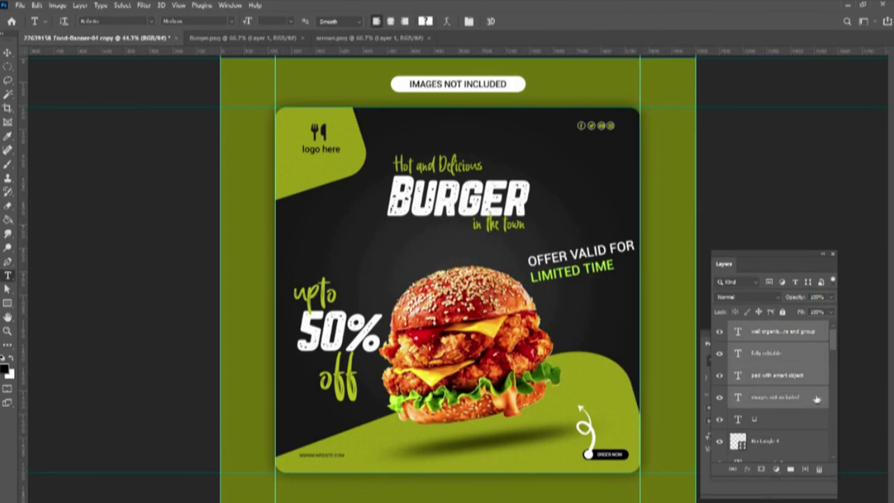
{"action": "left_click", "coordinate": [7, 53]}
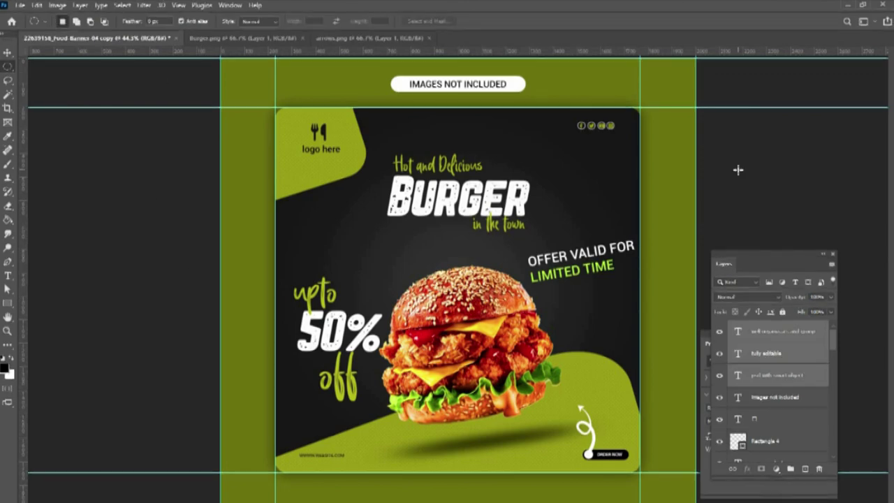
- Reduce the font size of the OFFER VALID FOR LIMITED TIME text beside the burger
{"action": "key", "text": "t"}
{"action": "left_click_drag", "start_coordinate": [528, 253], "coordinate": [609, 266]}
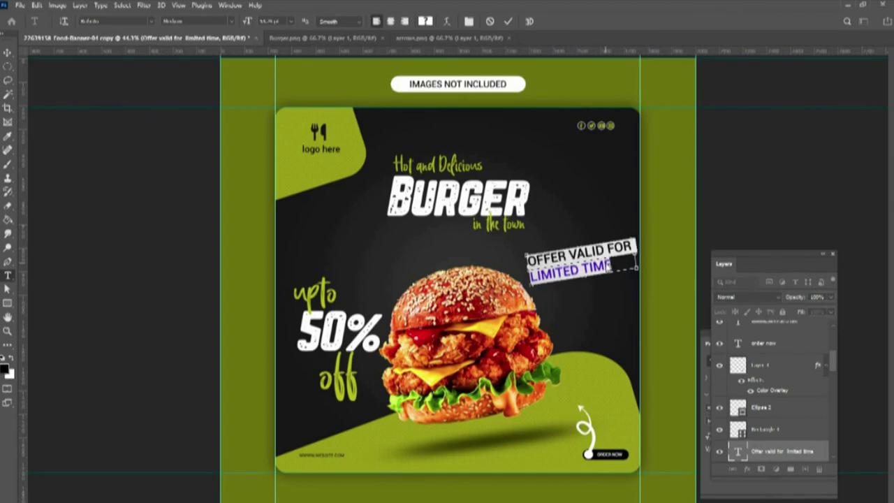
{"action": "key", "text": "ctrl+Return"}
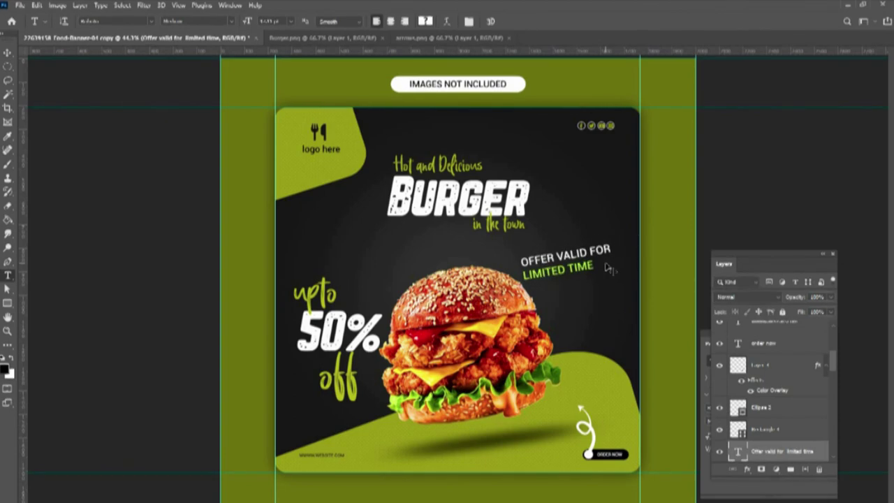